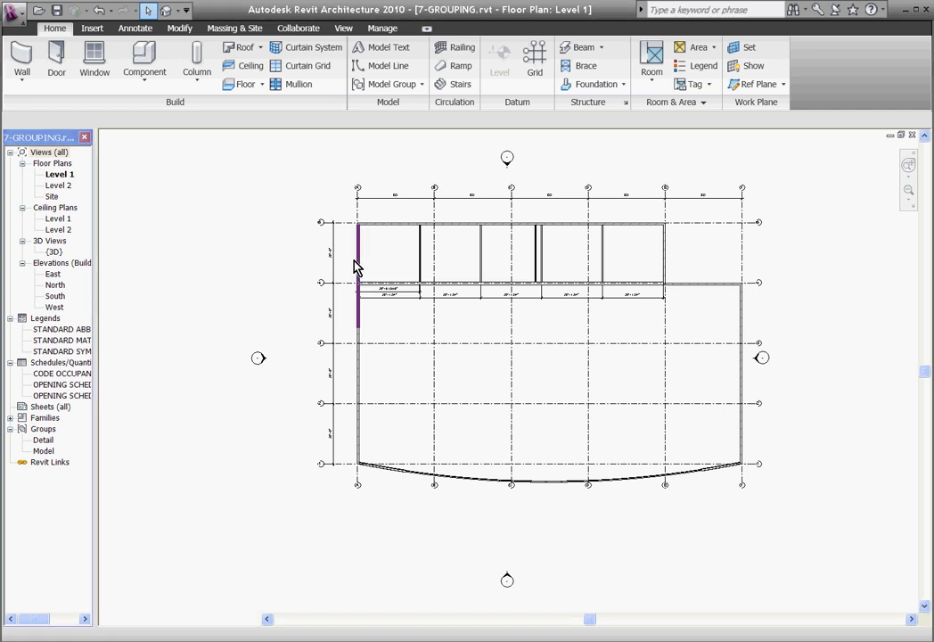
Open the West elevation view
{"action": "scroll", "coordinate": [357, 270], "scroll_direction": "up", "scroll_amount": 2}
{"action": "scroll", "coordinate": [361, 373], "scroll_direction": "down", "scroll_amount": 1}
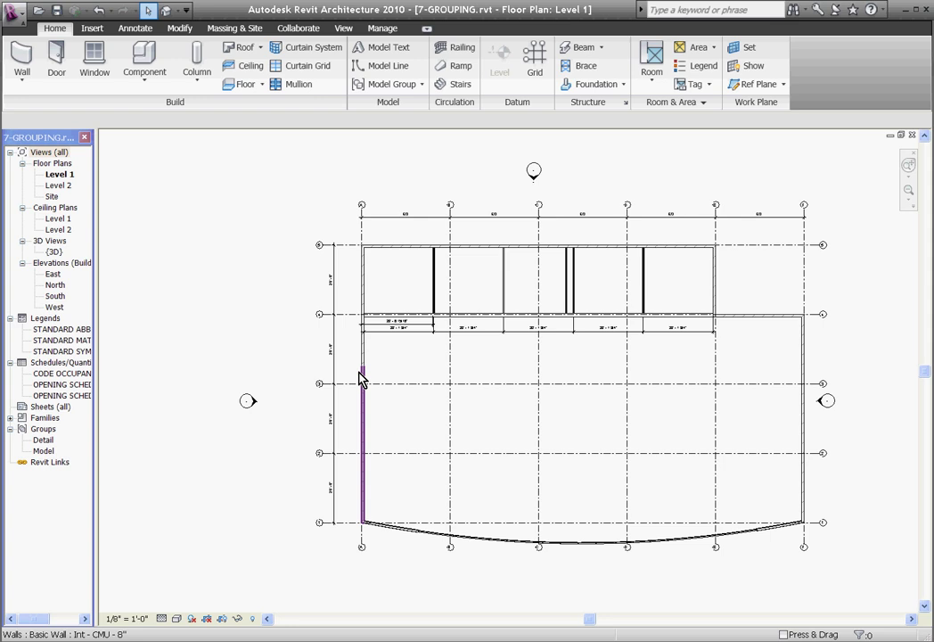
{"action": "scroll", "coordinate": [302, 424], "scroll_direction": "up", "scroll_amount": 2}
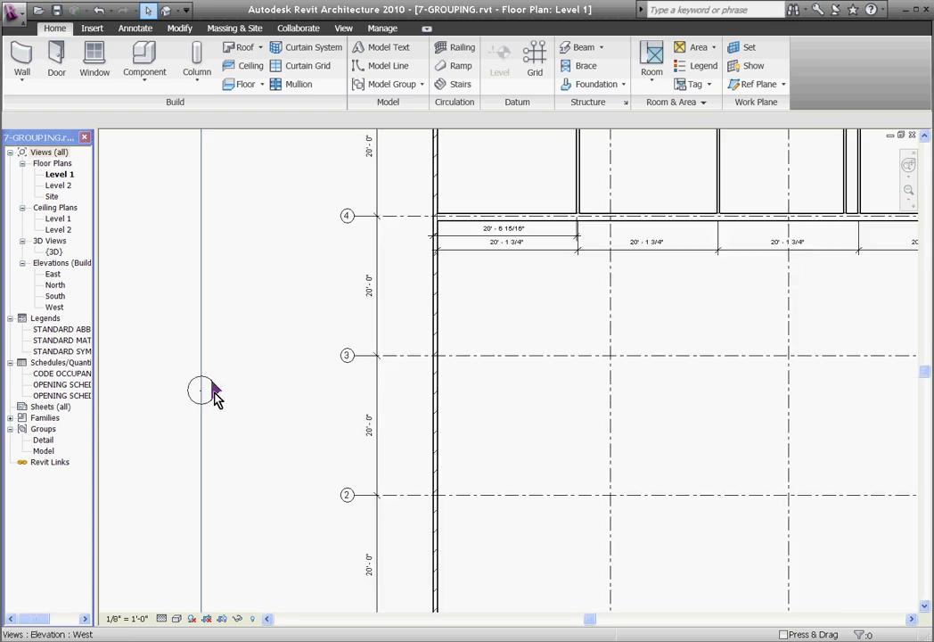
{"action": "double_click", "coordinate": [215, 393]}
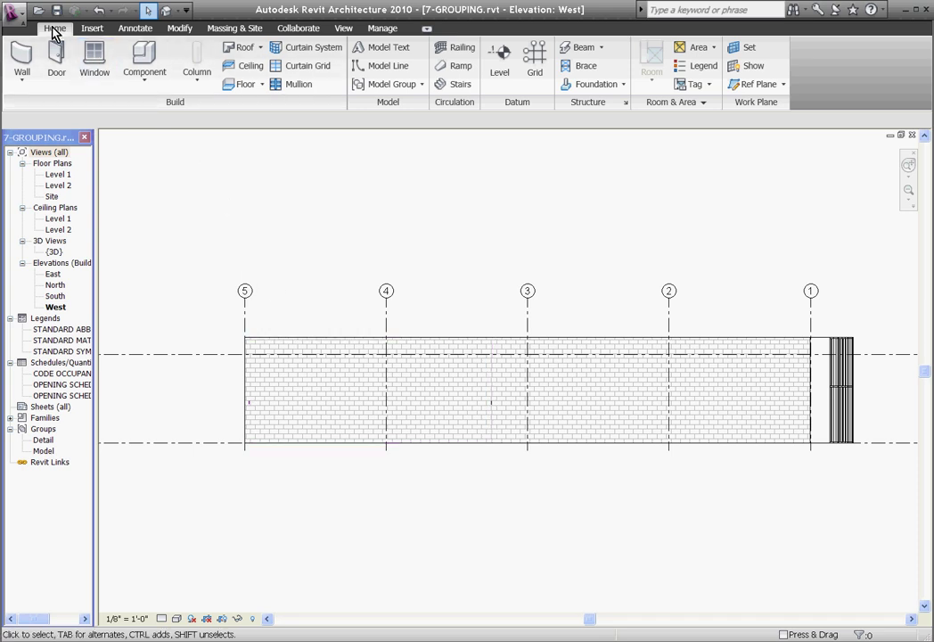
Place a horizontal reveal across both CMU wall segments, then a vertical reveal between grids 5 and 4
{"action": "left_click", "coordinate": [19, 83]}
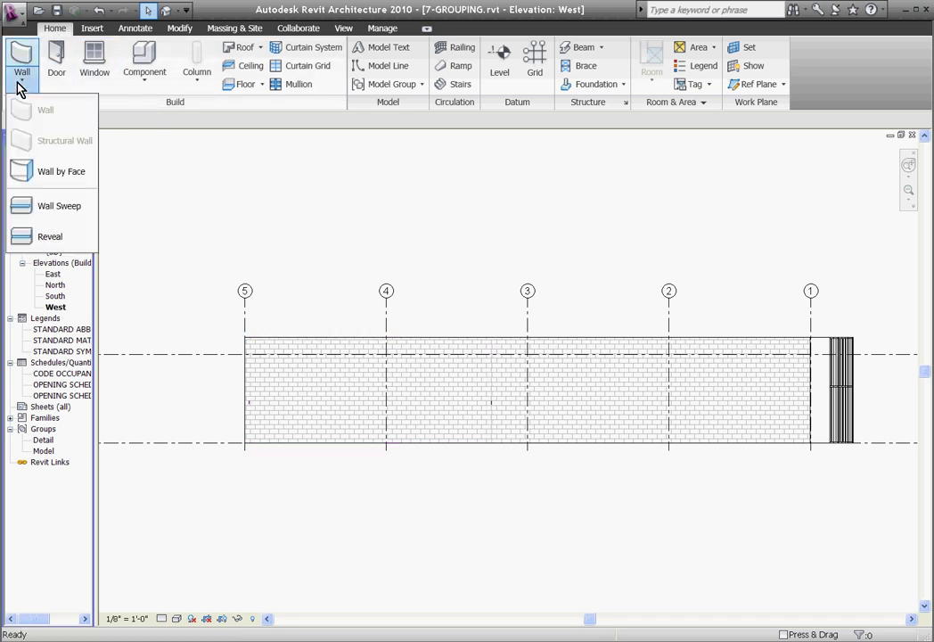
{"action": "left_click", "coordinate": [49, 242]}
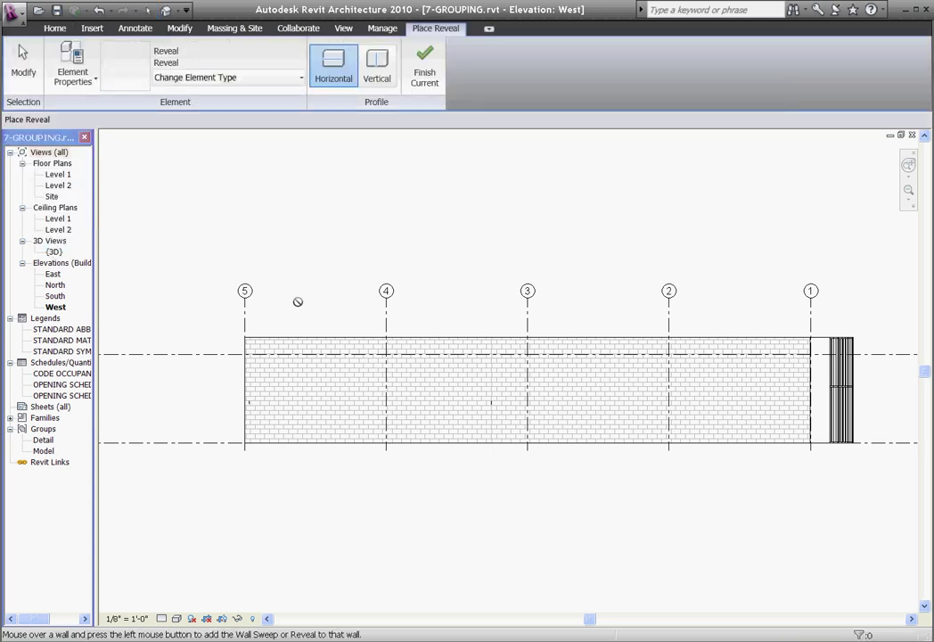
{"action": "left_click", "coordinate": [305, 406]}
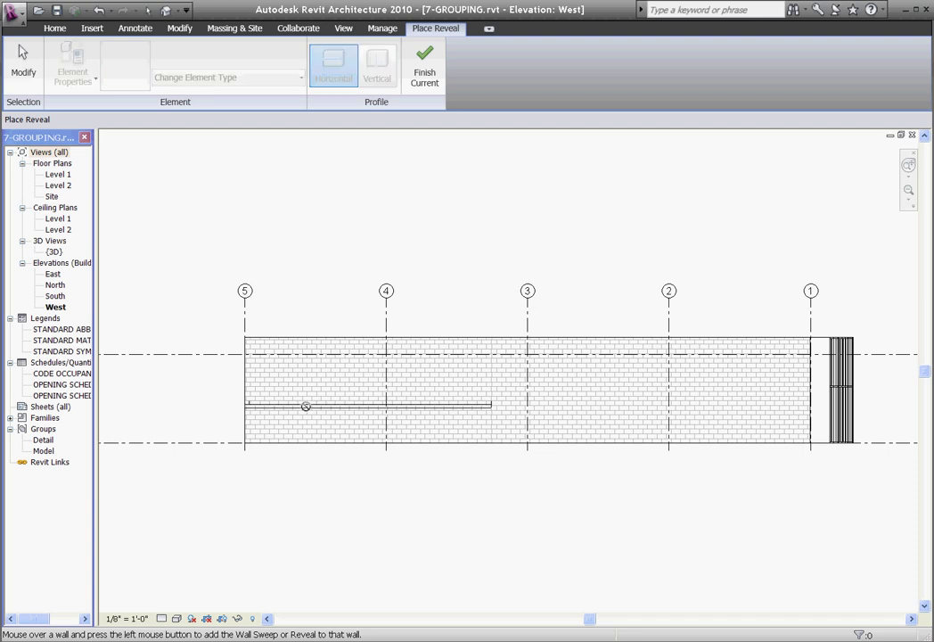
{"action": "left_click", "coordinate": [490, 425]}
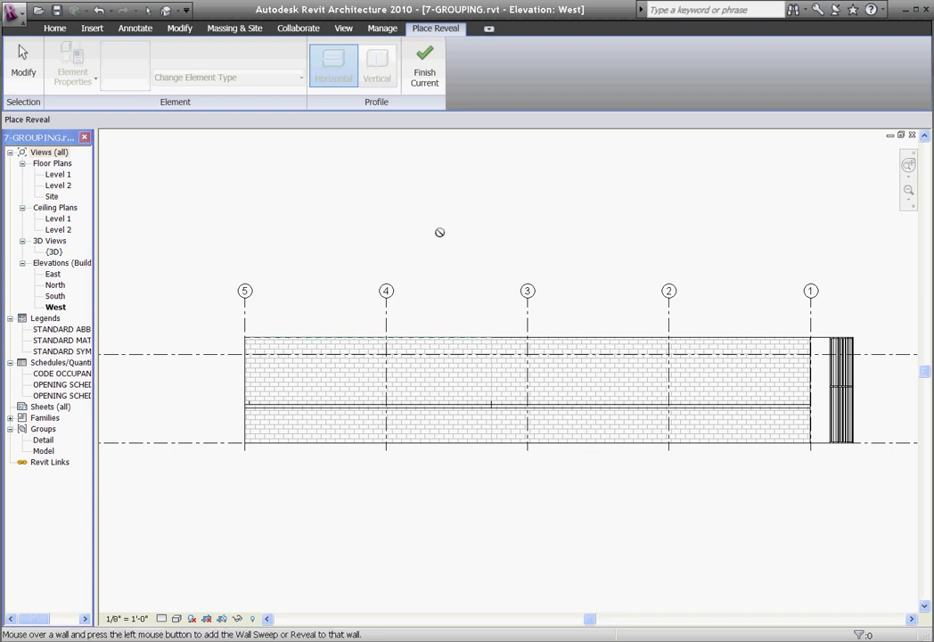
{"action": "left_click", "coordinate": [426, 80]}
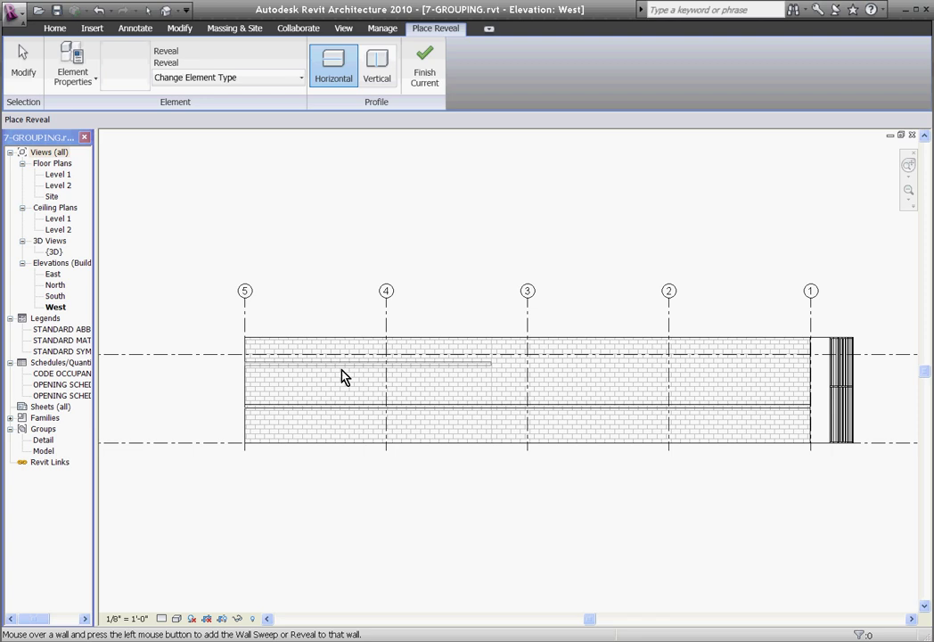
{"action": "left_click", "coordinate": [378, 73]}
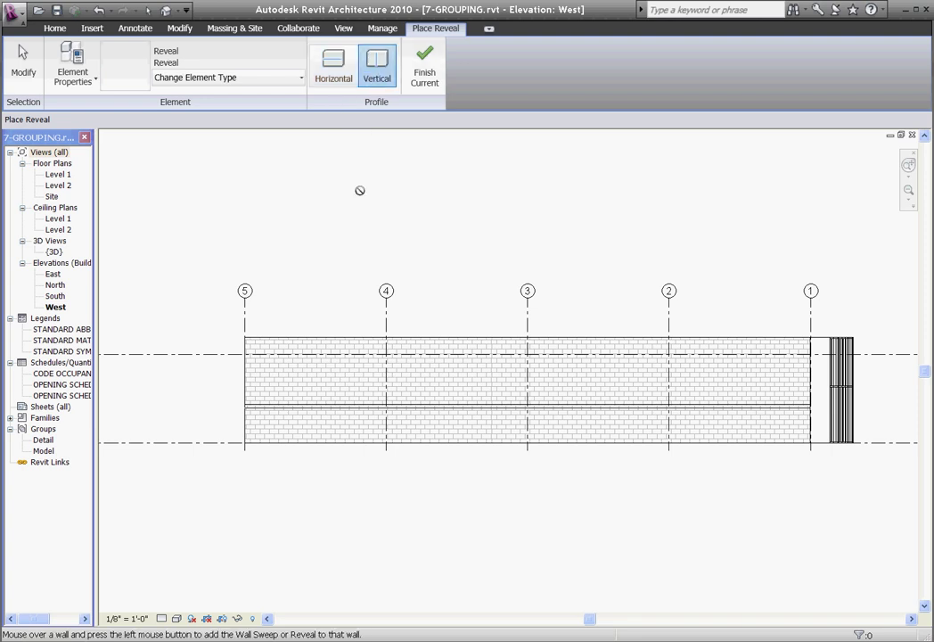
{"action": "left_click", "coordinate": [330, 355]}
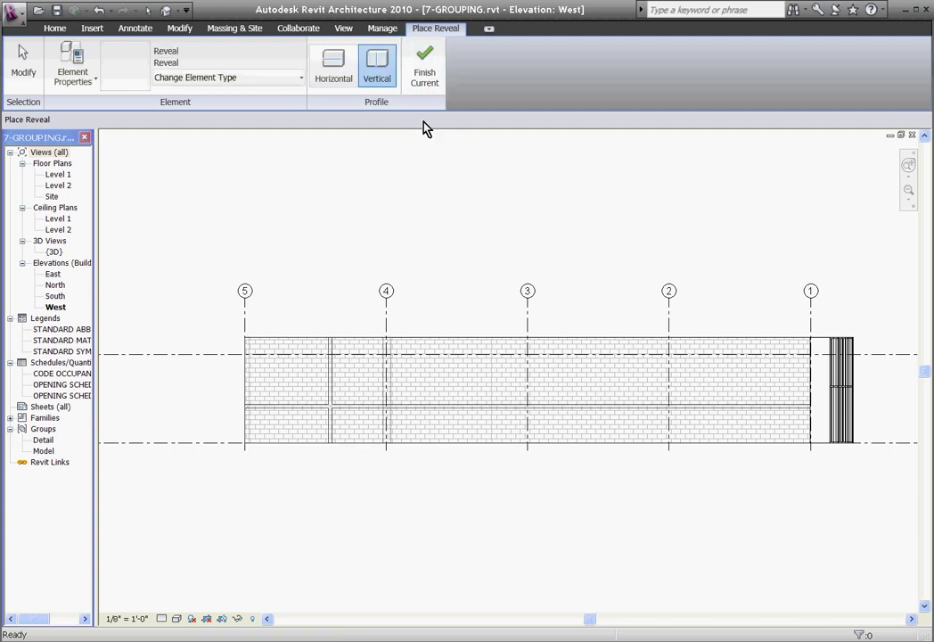
Move the horizontal reveal up to 10'-0" above the wall base
{"action": "key", "text": "Escape"}
{"action": "key", "text": "Escape"}
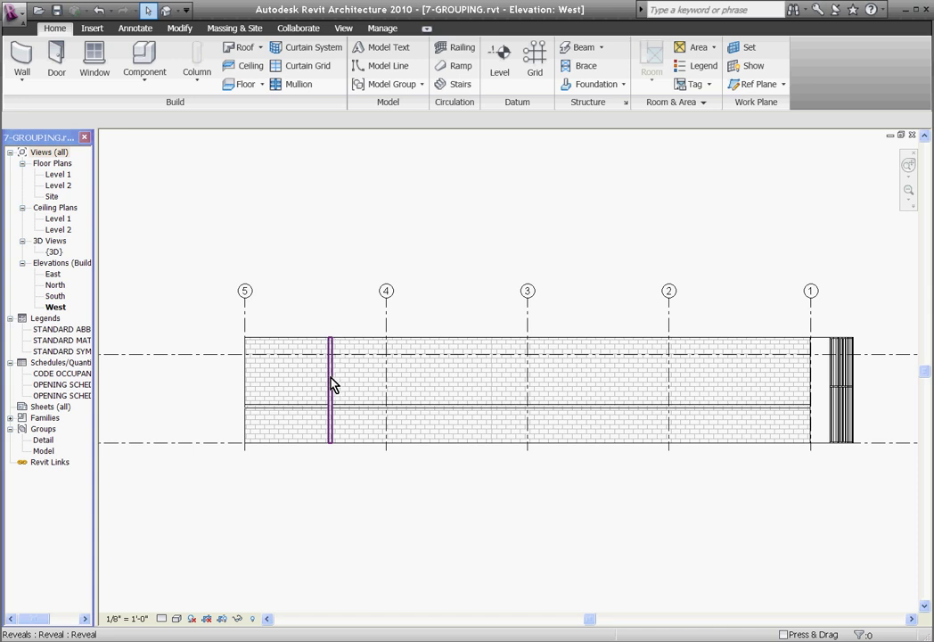
{"action": "scroll", "coordinate": [378, 415], "scroll_direction": "up", "scroll_amount": 1}
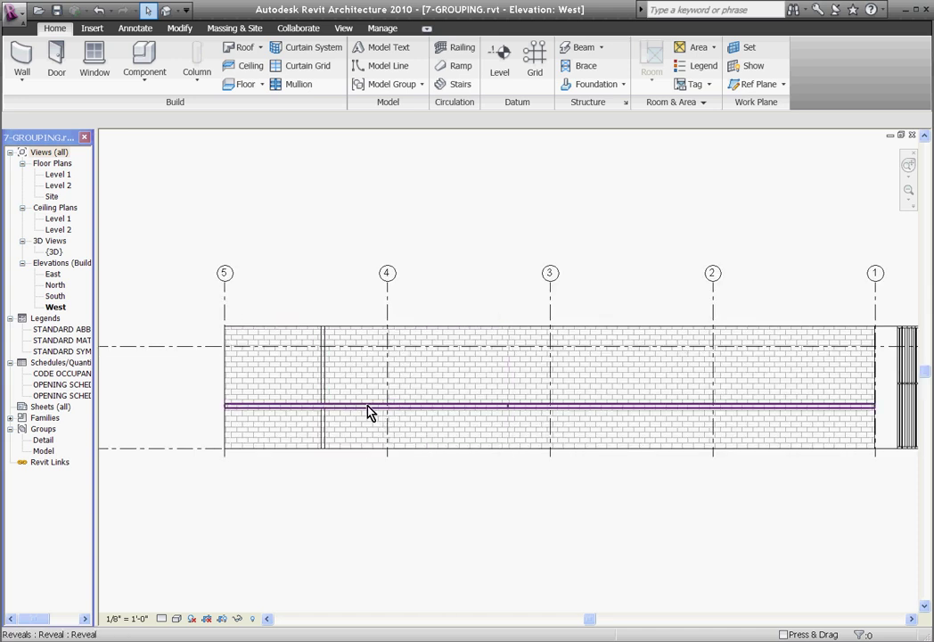
{"action": "left_click", "coordinate": [366, 408]}
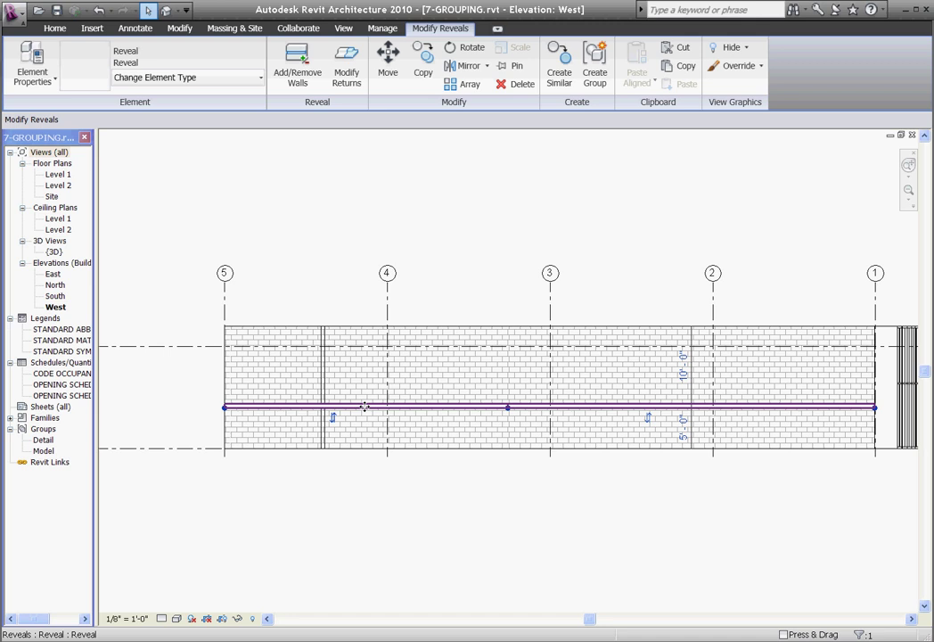
{"action": "left_click_drag", "start_coordinate": [365, 407], "coordinate": [362, 380]}
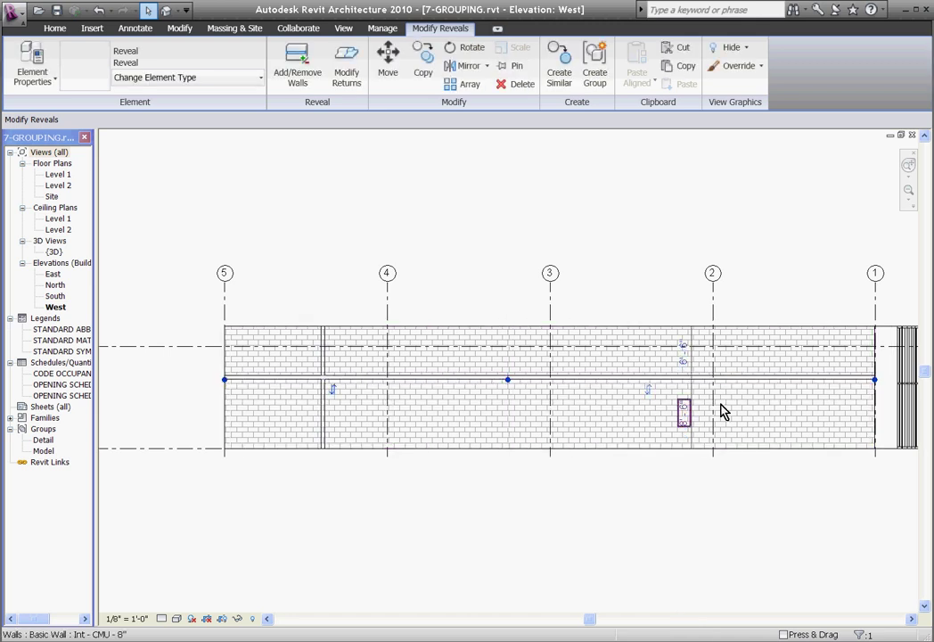
{"action": "scroll", "coordinate": [736, 402], "scroll_direction": "up", "scroll_amount": 1}
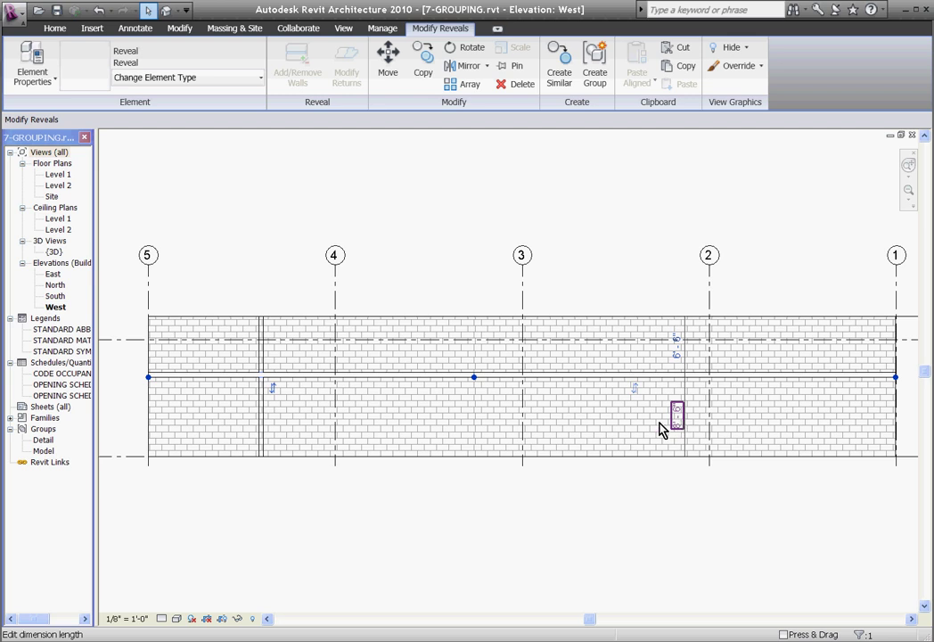
{"action": "left_click", "coordinate": [675, 418]}
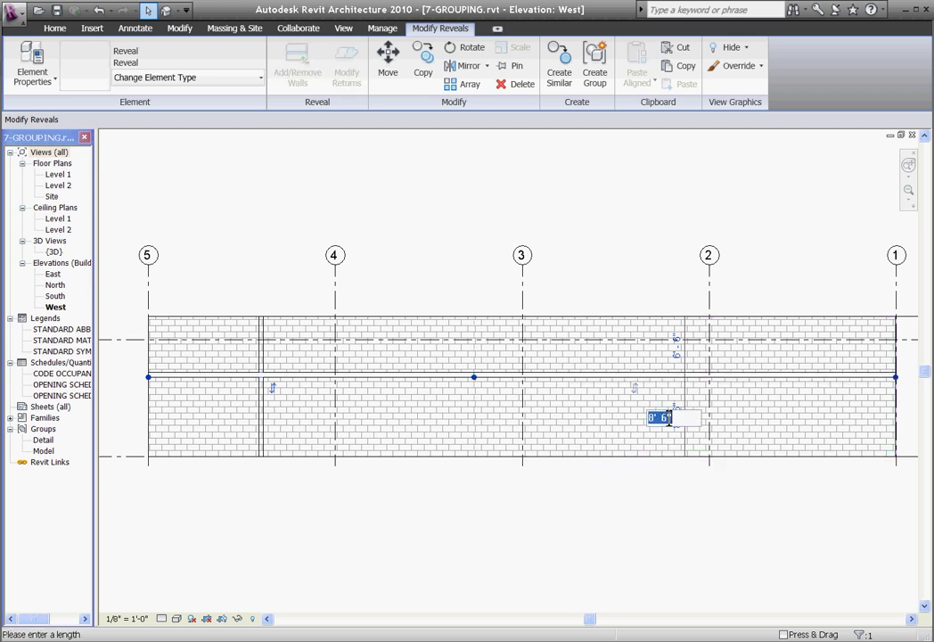
{"action": "type", "text": "10"}
{"action": "key", "text": "Return"}
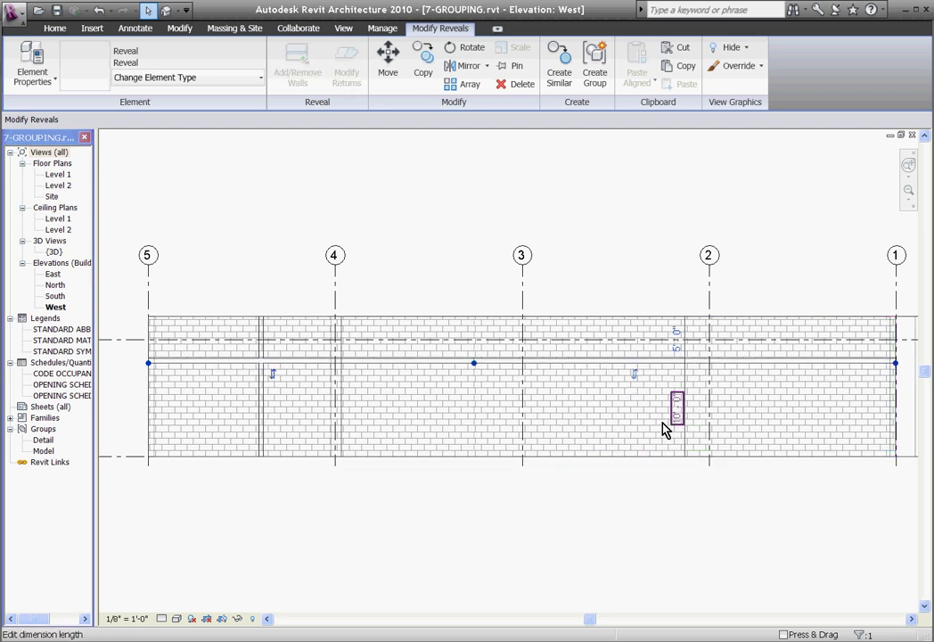
{"action": "left_click", "coordinate": [298, 282]}
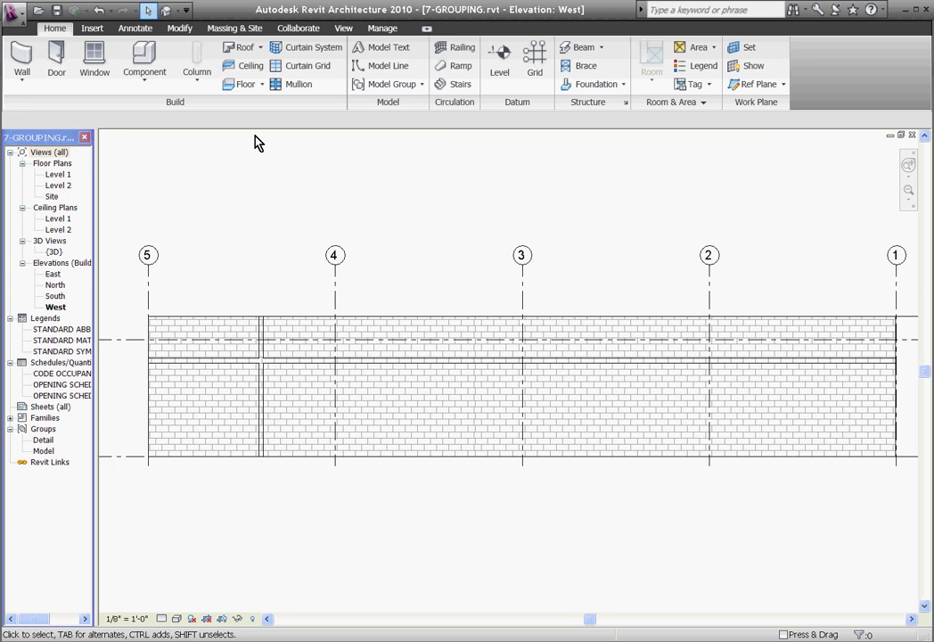
Align the vertical reveal to grid line 4
{"action": "left_click", "coordinate": [183, 34]}
{"action": "left_click", "coordinate": [154, 83]}
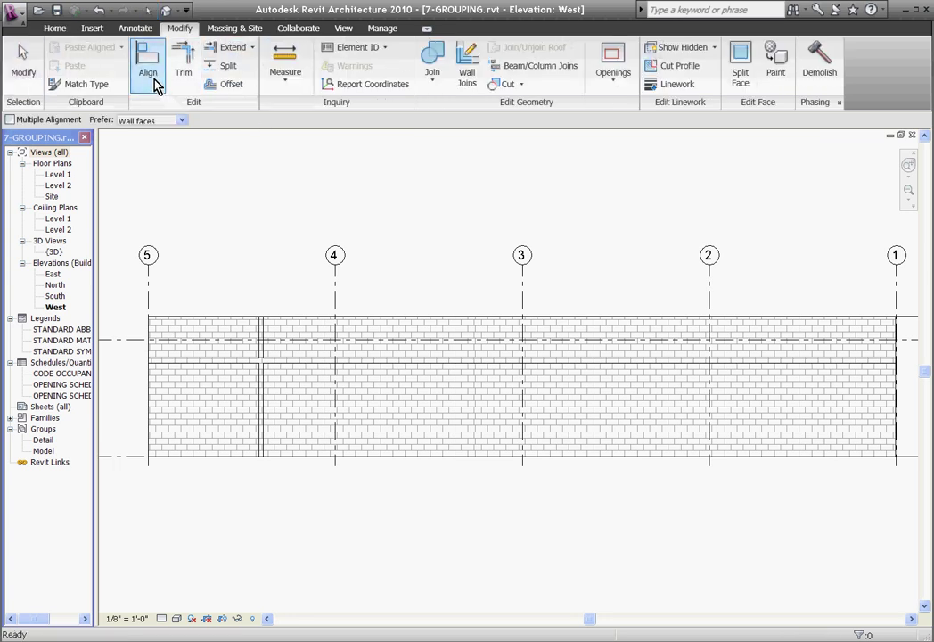
{"action": "left_click", "coordinate": [335, 301]}
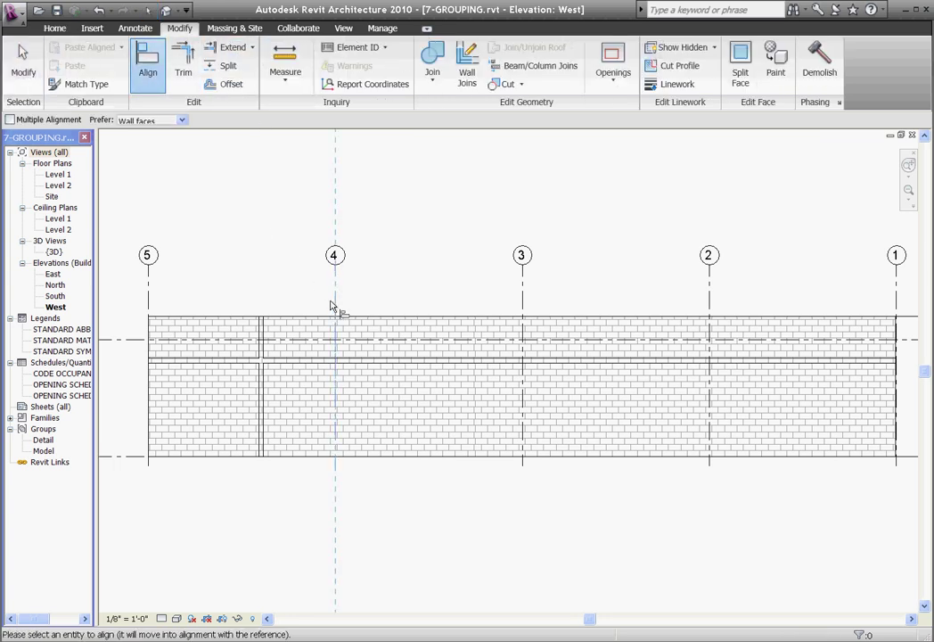
{"action": "left_click", "coordinate": [266, 333]}
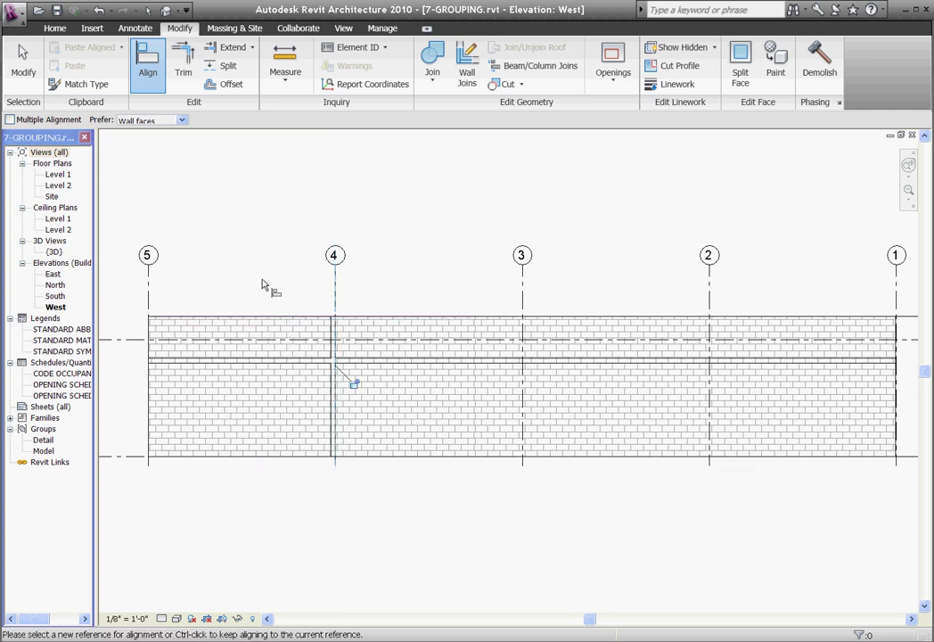
{"action": "key", "text": "Escape"}
Pull the horizontal reveal's left end inward from grid 5
{"action": "scroll", "coordinate": [374, 407], "scroll_direction": "down", "scroll_amount": 1}
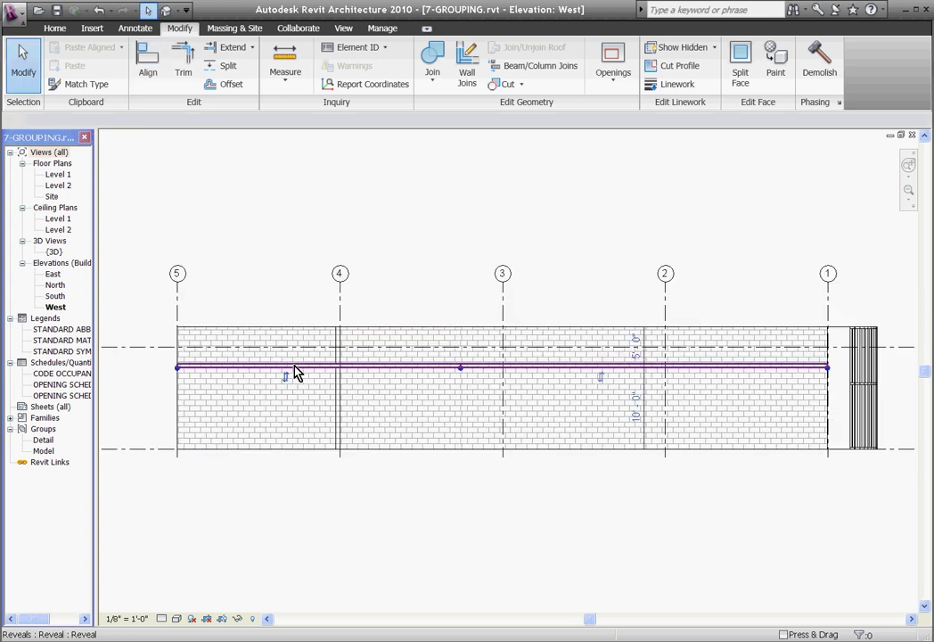
{"action": "left_click", "coordinate": [298, 369]}
{"action": "scroll", "coordinate": [169, 373], "scroll_direction": "up", "scroll_amount": 4}
{"action": "scroll", "coordinate": [178, 374], "scroll_direction": "up", "scroll_amount": 3}
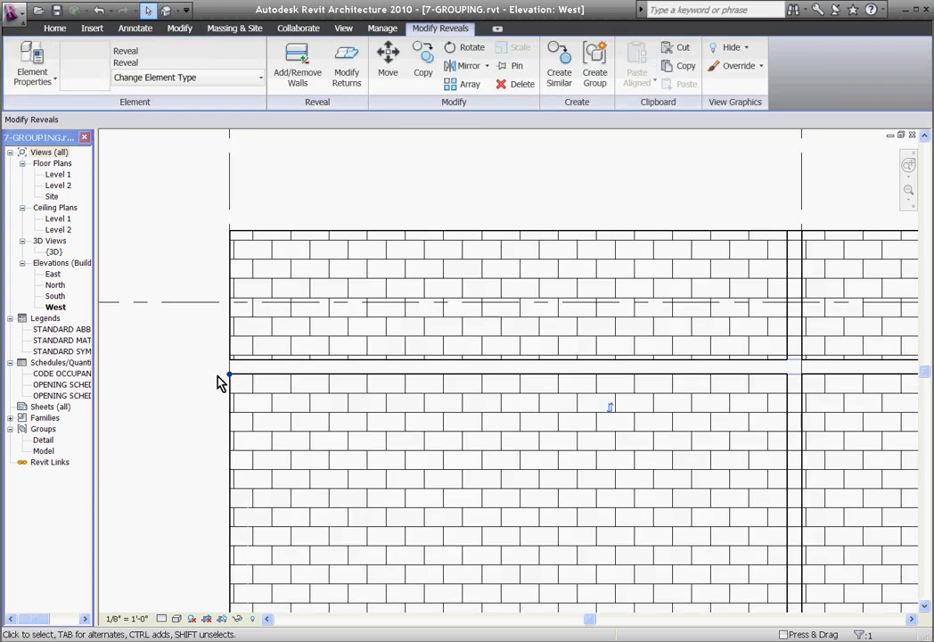
{"action": "left_click_drag", "start_coordinate": [227, 383], "coordinate": [229, 374]}
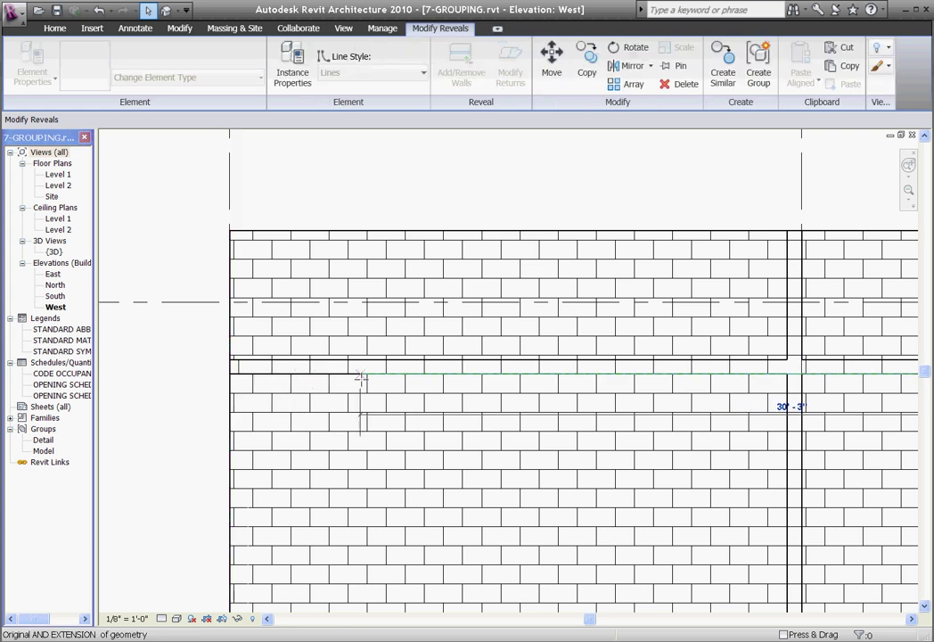
{"action": "left_click_drag", "start_coordinate": [358, 382], "coordinate": [360, 375]}
{"action": "scroll", "coordinate": [332, 388], "scroll_direction": "down", "scroll_amount": 1}
{"action": "scroll", "coordinate": [331, 388], "scroll_direction": "down", "scroll_amount": 1}
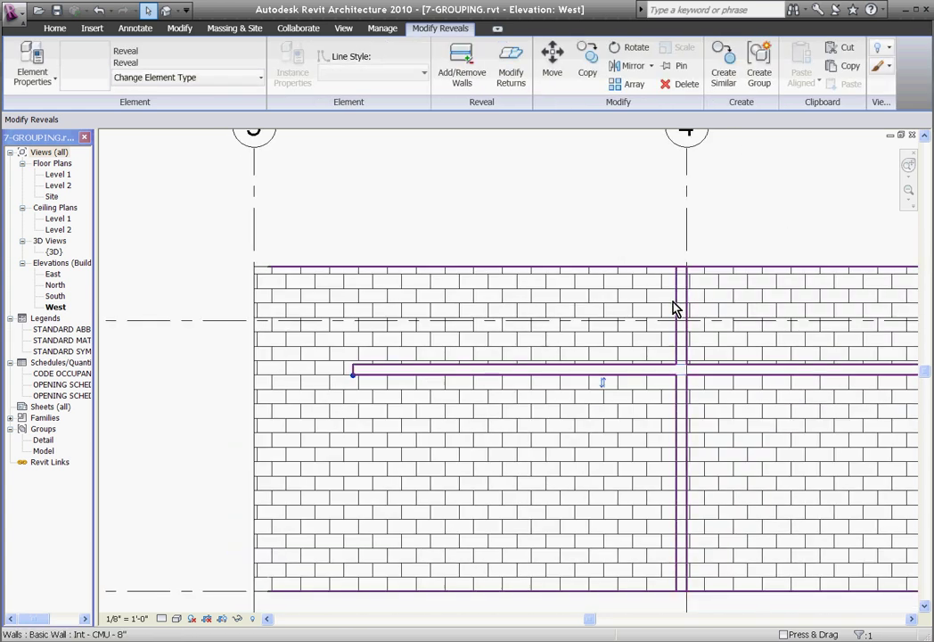
Shorten the vertical reveal at grid 4 by pulling its top end down
{"action": "left_click", "coordinate": [674, 308]}
{"action": "left_click_drag", "start_coordinate": [677, 272], "coordinate": [673, 309]}
{"action": "scroll", "coordinate": [528, 364], "scroll_direction": "down", "scroll_amount": 5}
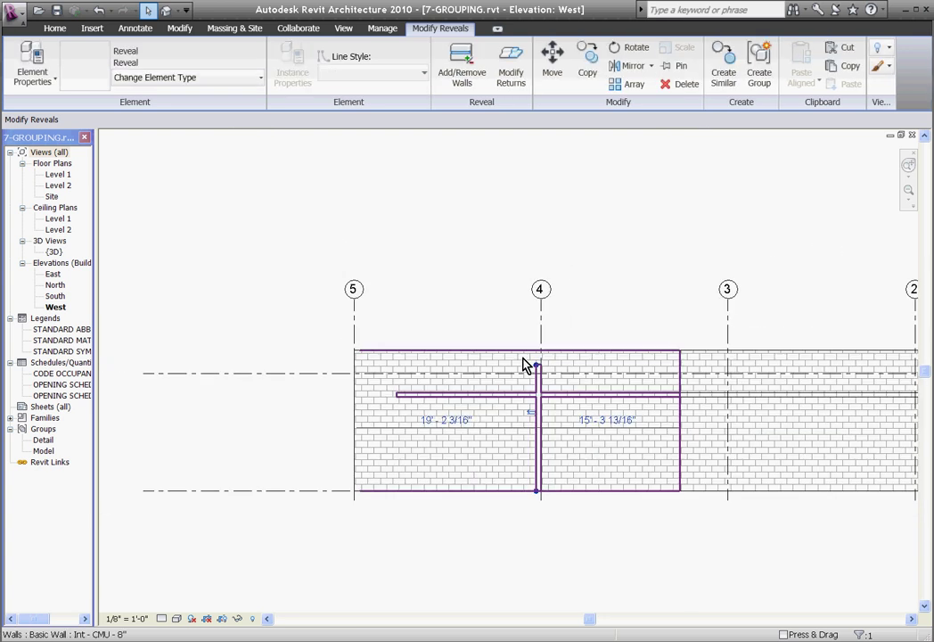
{"action": "scroll", "coordinate": [562, 357], "scroll_direction": "down", "scroll_amount": 1}
{"action": "scroll", "coordinate": [671, 363], "scroll_direction": "down", "scroll_amount": 1}
{"action": "scroll", "coordinate": [687, 360], "scroll_direction": "up", "scroll_amount": 1}
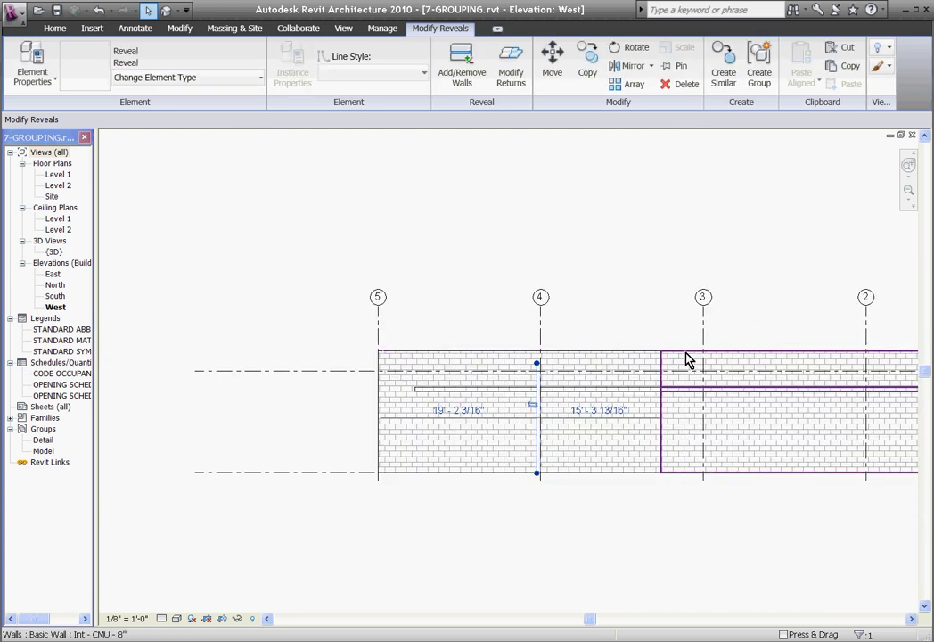
{"action": "scroll", "coordinate": [529, 397], "scroll_direction": "down", "scroll_amount": 2}
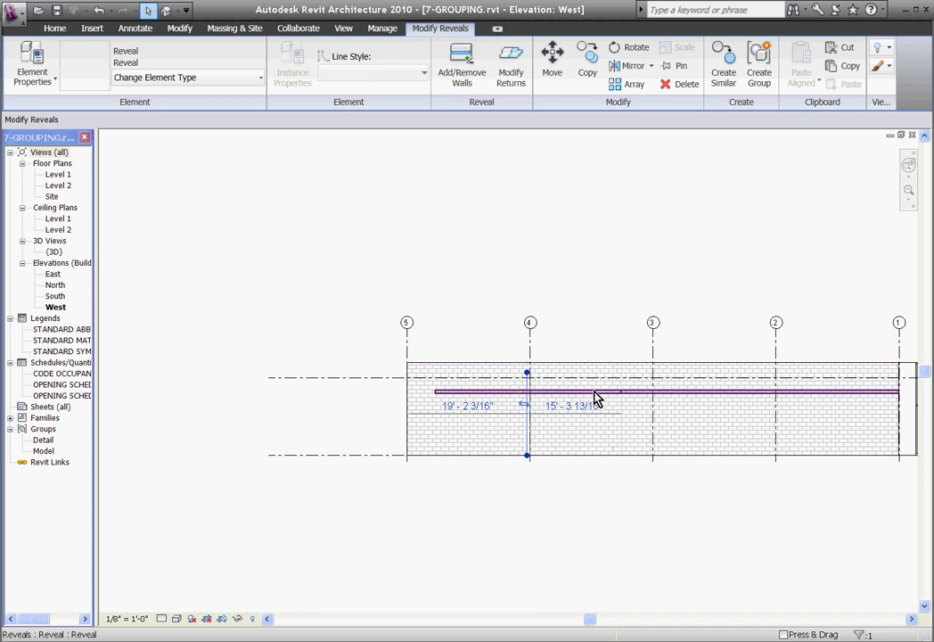
{"action": "key", "text": "Escape"}
Remove the horizontal reveal from the right-hand CMU wall segment
{"action": "left_click", "coordinate": [548, 391]}
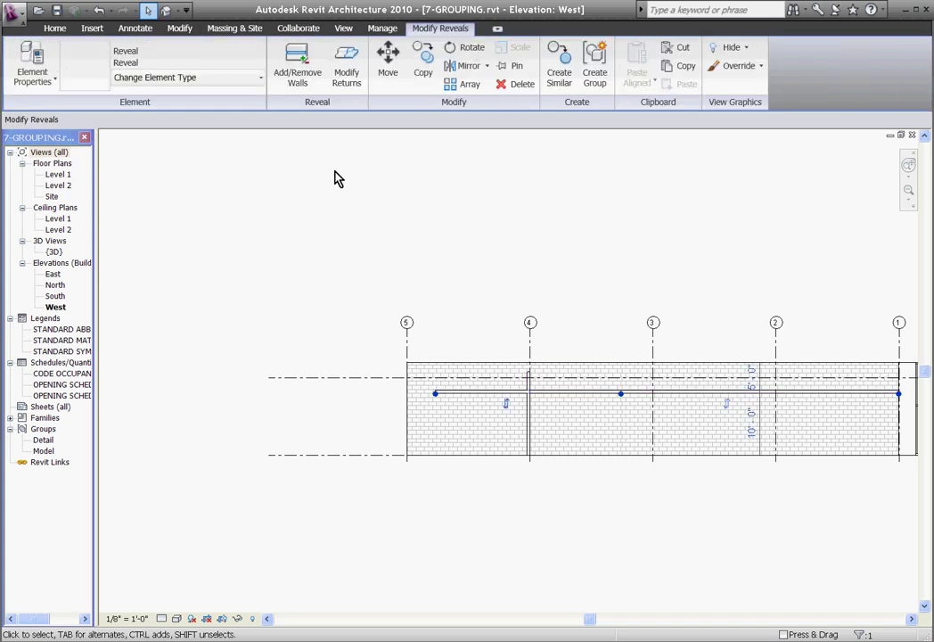
{"action": "left_click", "coordinate": [295, 86]}
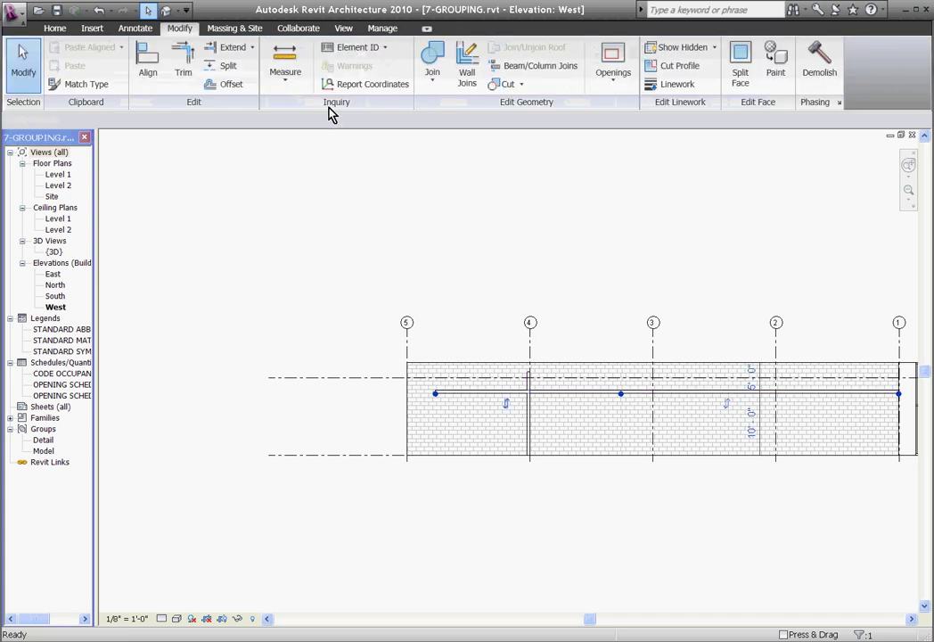
{"action": "left_click", "coordinate": [669, 368]}
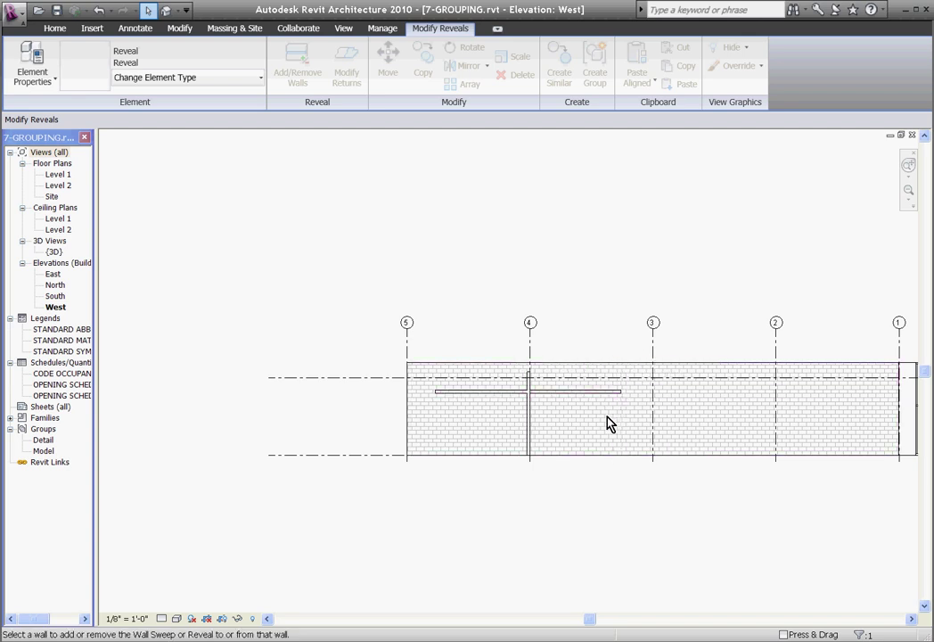
{"action": "left_click", "coordinate": [552, 401]}
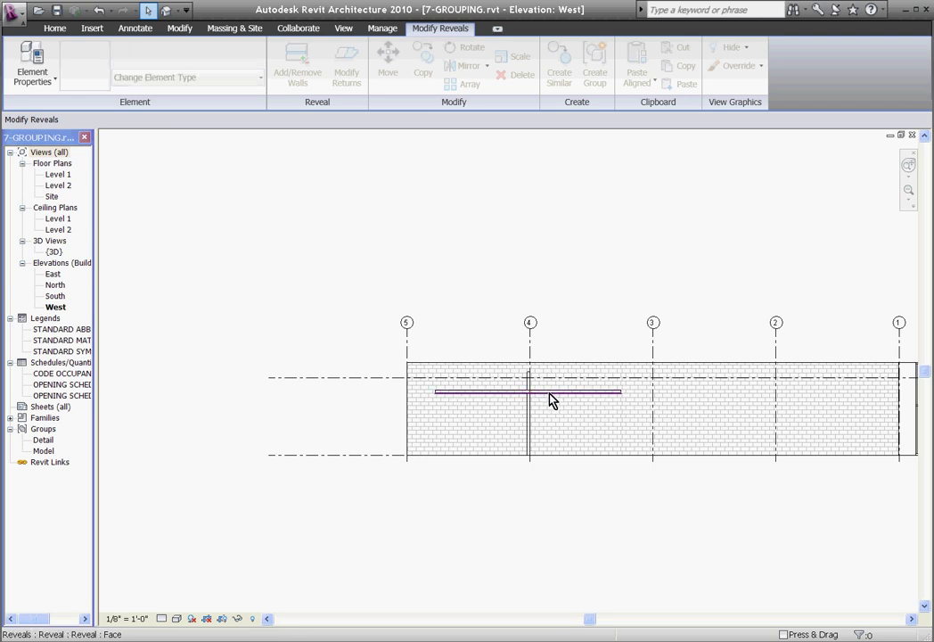
{"action": "key", "text": "Escape"}
Add the right-hand CMU wall back to the horizontal reveal
{"action": "left_click", "coordinate": [538, 397]}
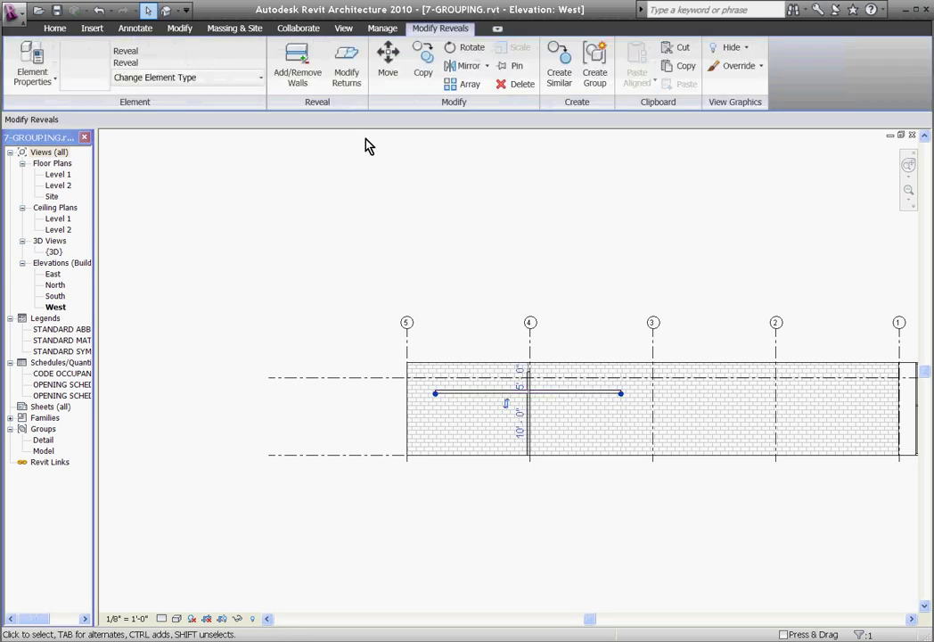
{"action": "left_click", "coordinate": [303, 85]}
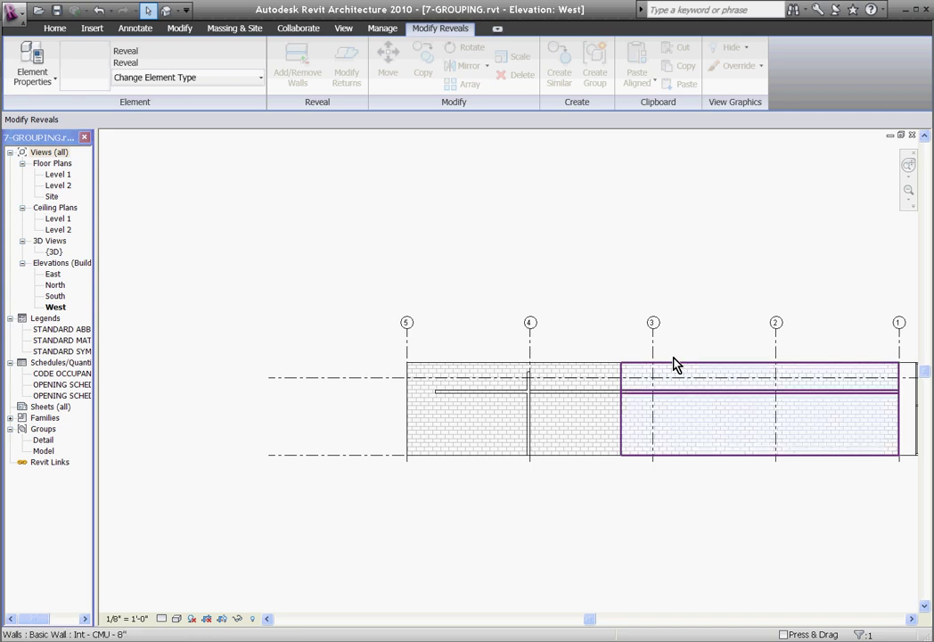
{"action": "left_click", "coordinate": [629, 369]}
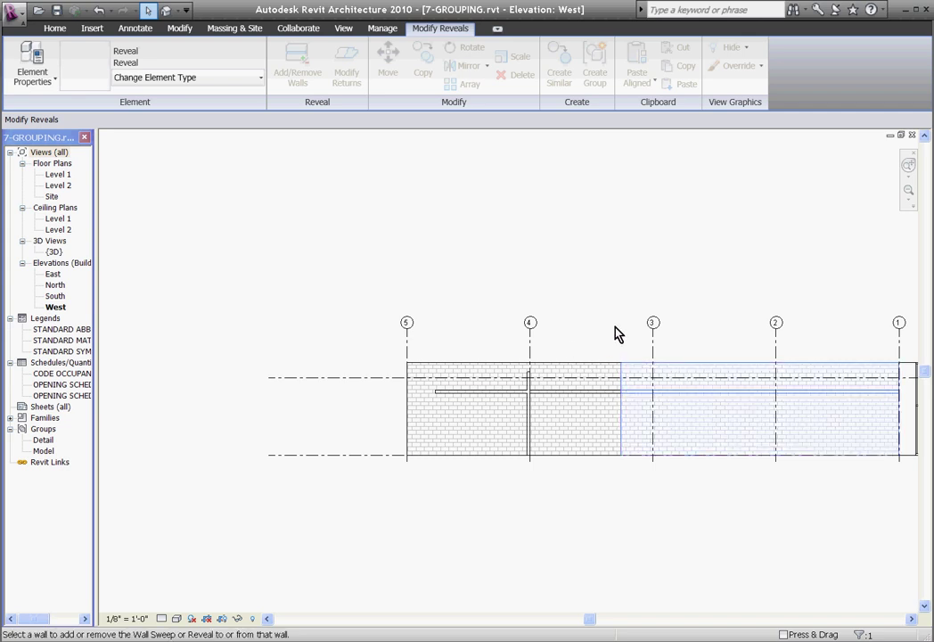
{"action": "key", "text": "Escape"}
{"action": "scroll", "coordinate": [536, 396], "scroll_direction": "down", "scroll_amount": 2}
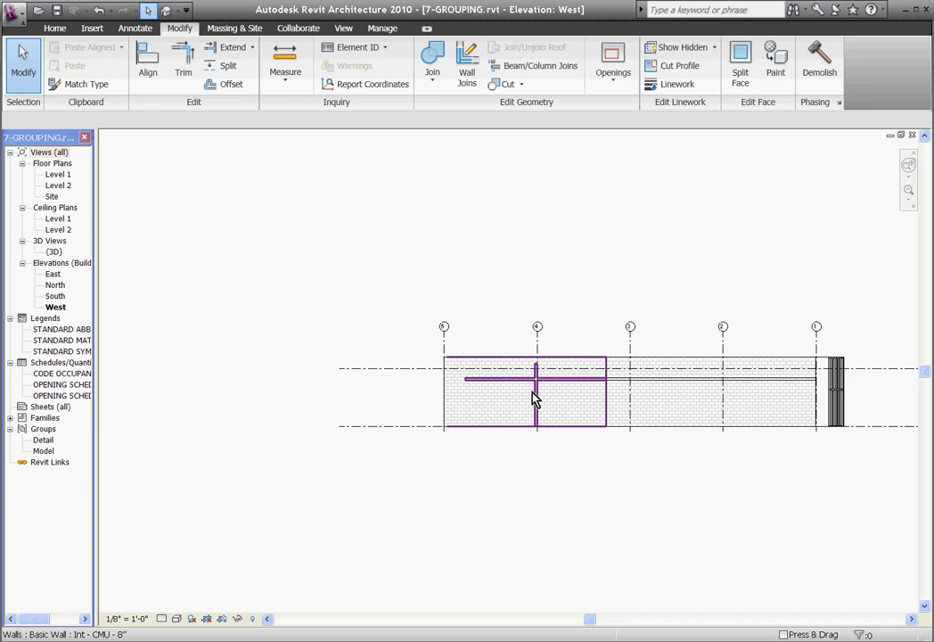
{"action": "scroll", "coordinate": [499, 424], "scroll_direction": "down", "scroll_amount": 1}
{"action": "scroll", "coordinate": [611, 380], "scroll_direction": "up", "scroll_amount": 3}
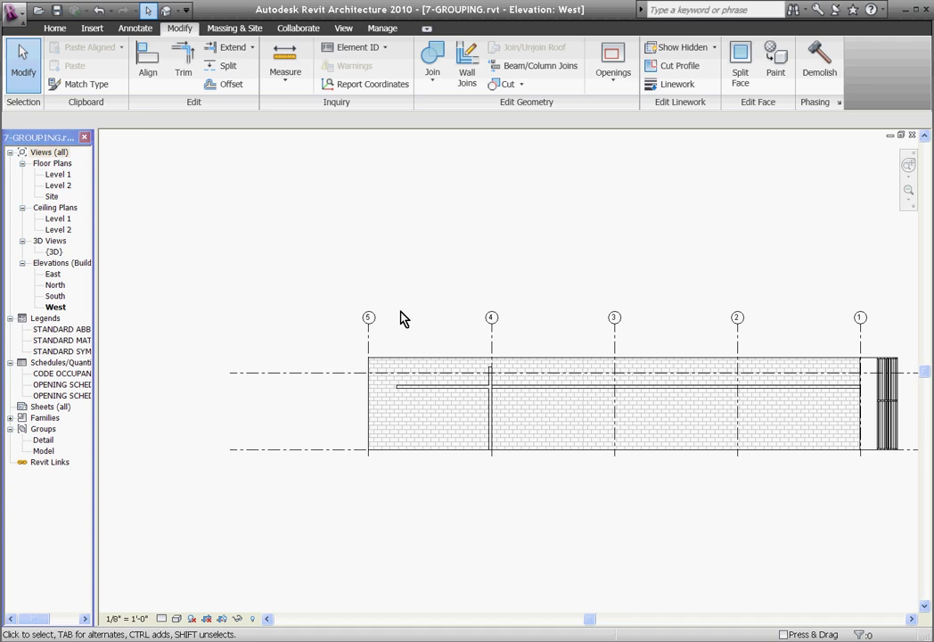
Create a new family using the Profile-Reveal.rft template
{"action": "left_click", "coordinate": [21, 16]}
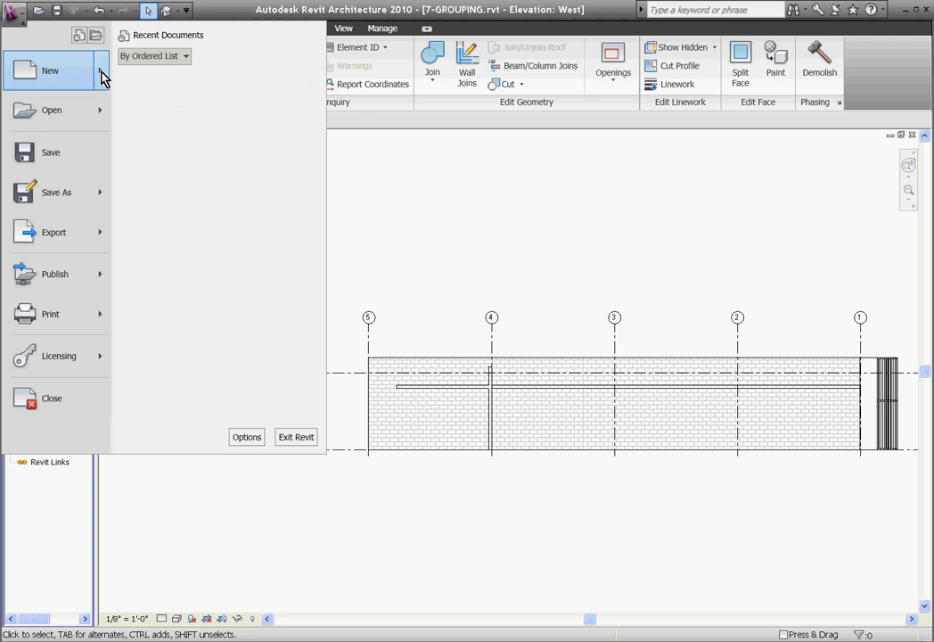
{"action": "key", "text": "Escape"}
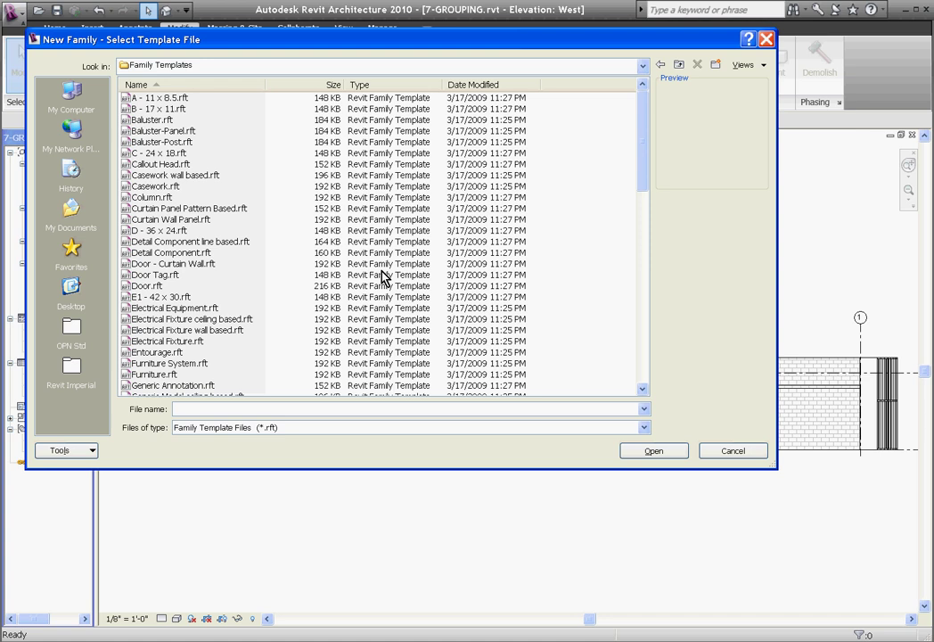
{"action": "left_click_drag", "start_coordinate": [648, 190], "coordinate": [635, 309]}
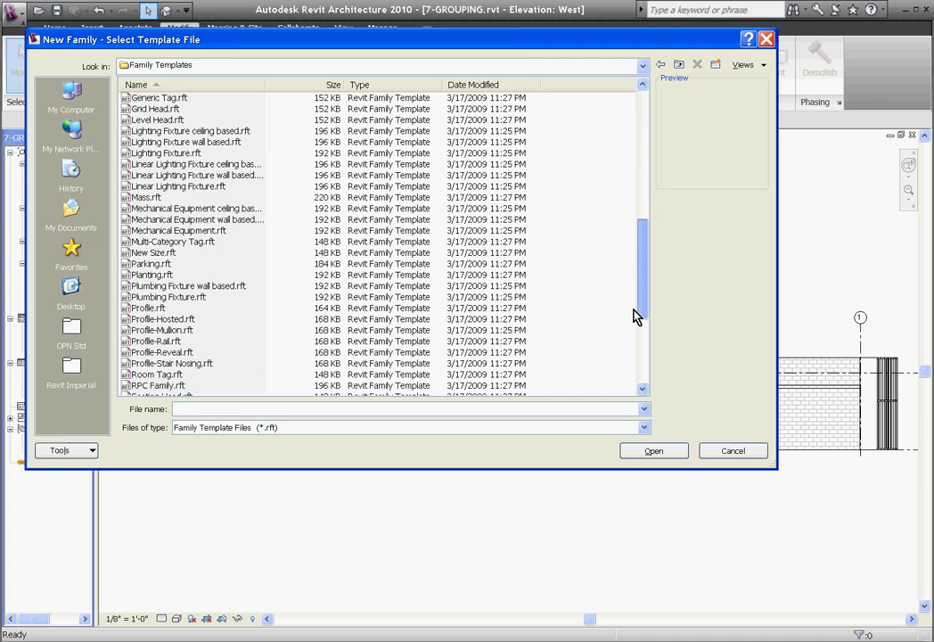
{"action": "mouse_move", "coordinate": [634, 310]}
{"action": "left_mouse_down"}
{"action": "mouse_move", "coordinate": [633, 333]}
{"action": "mouse_move", "coordinate": [641, 324]}
{"action": "left_mouse_up"}
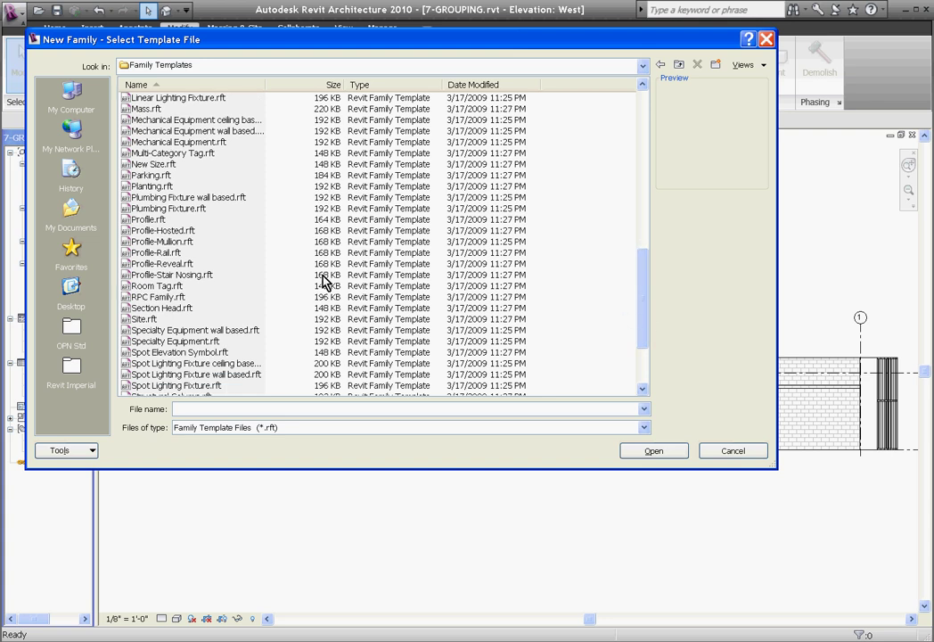
{"action": "left_click", "coordinate": [157, 264]}
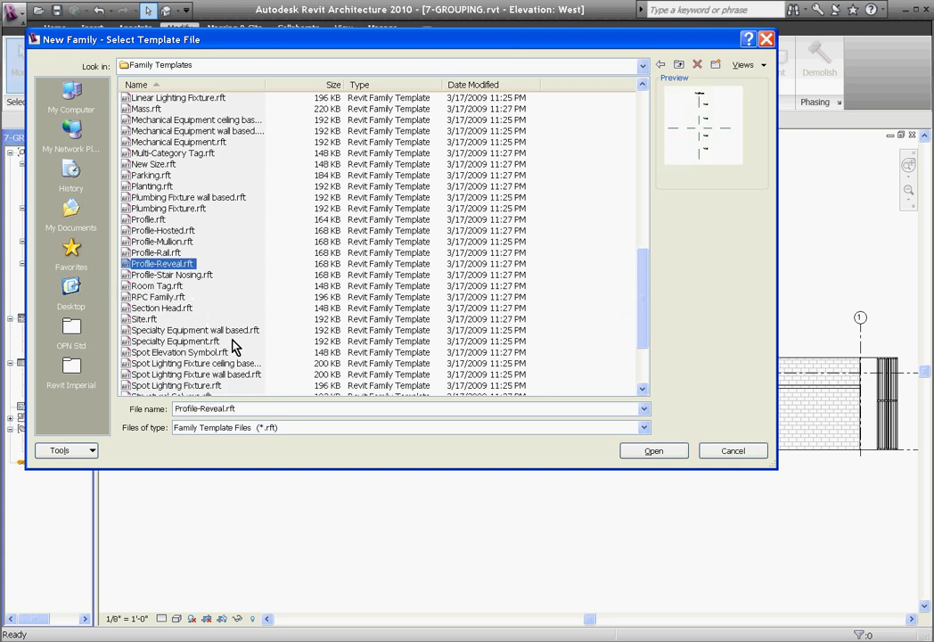
{"action": "left_click", "coordinate": [662, 452]}
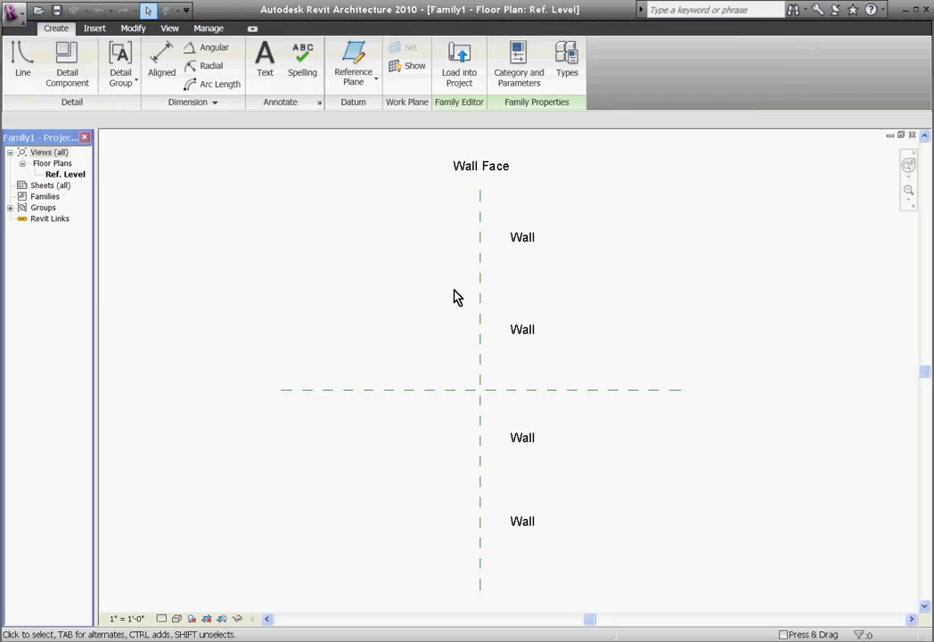
{"action": "scroll", "coordinate": [473, 312], "scroll_direction": "down", "scroll_amount": 1}
{"action": "scroll", "coordinate": [481, 250], "scroll_direction": "up", "scroll_amount": 2}
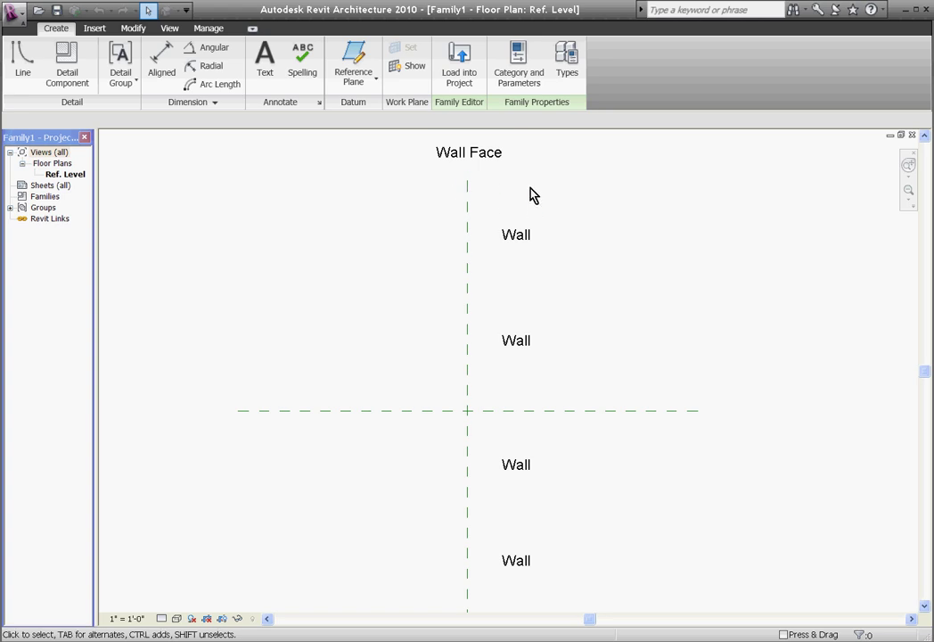
{"action": "scroll", "coordinate": [529, 187], "scroll_direction": "down", "scroll_amount": 1}
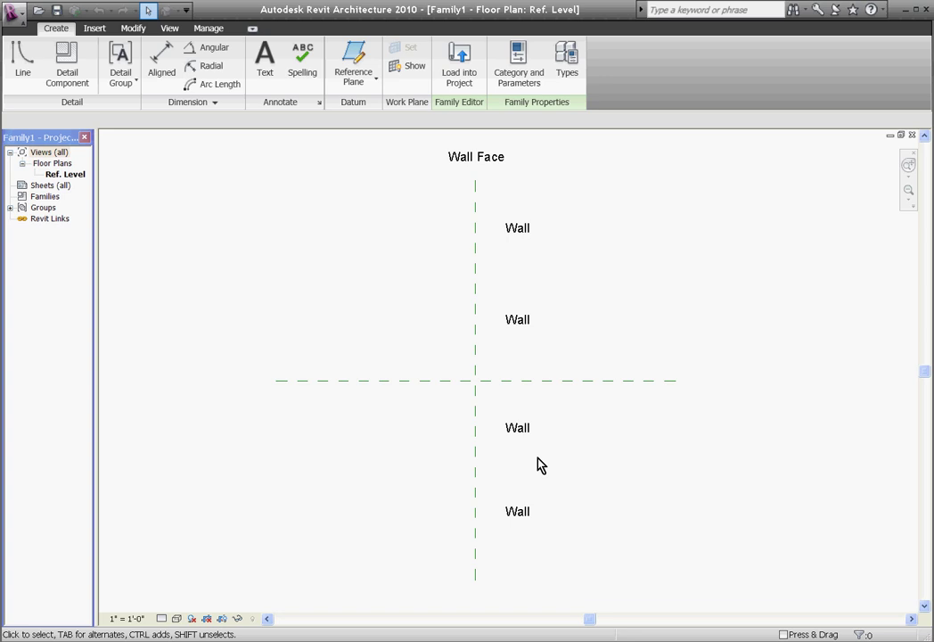
{"action": "scroll", "coordinate": [481, 328], "scroll_direction": "up", "scroll_amount": 1}
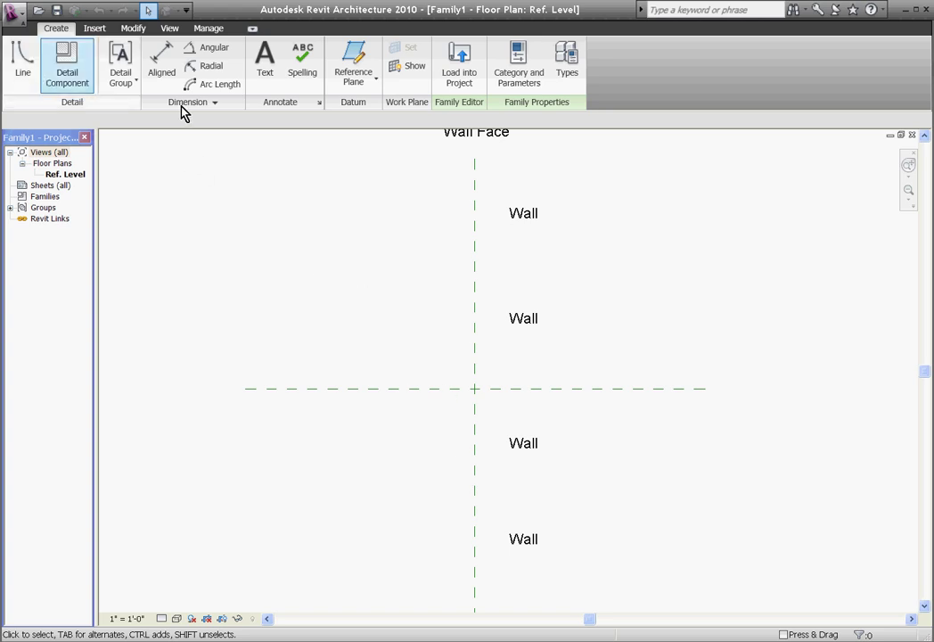
Draw a closed stepped outline on the Wall Face plane, about 1'-6" tall with a 4" projecting step
{"action": "left_click", "coordinate": [30, 75]}
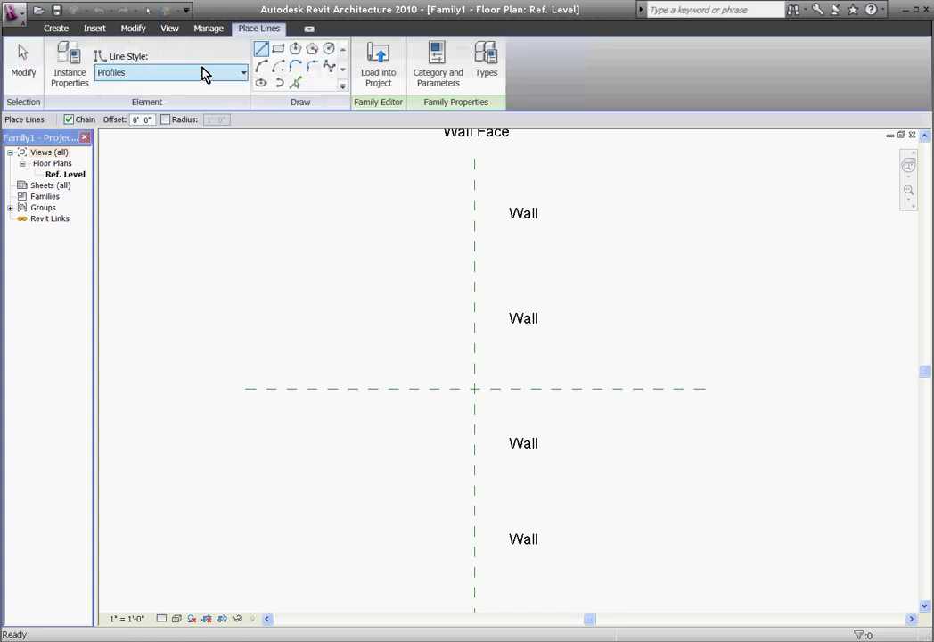
{"action": "left_click", "coordinate": [475, 306]}
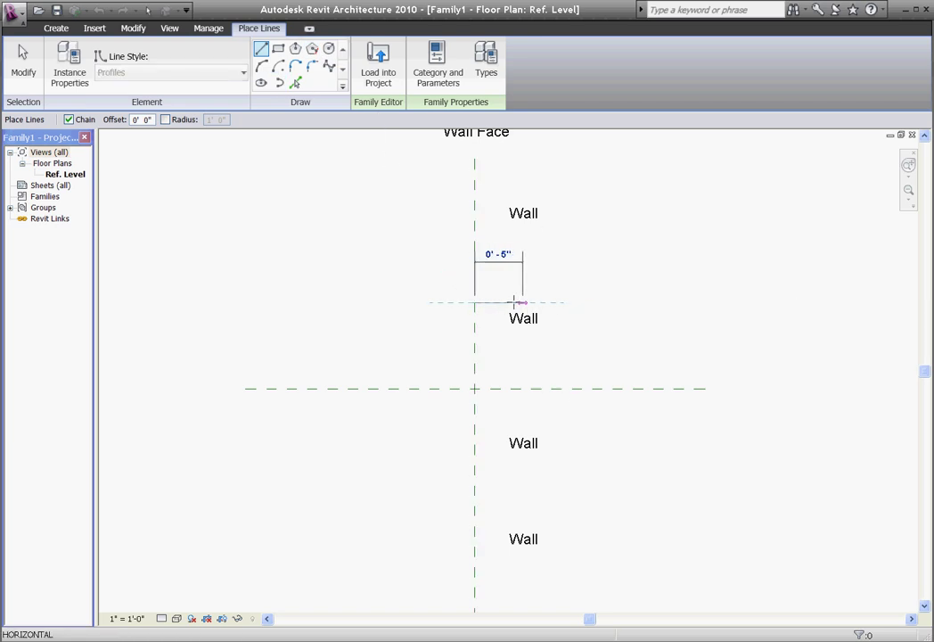
{"action": "left_click", "coordinate": [504, 303]}
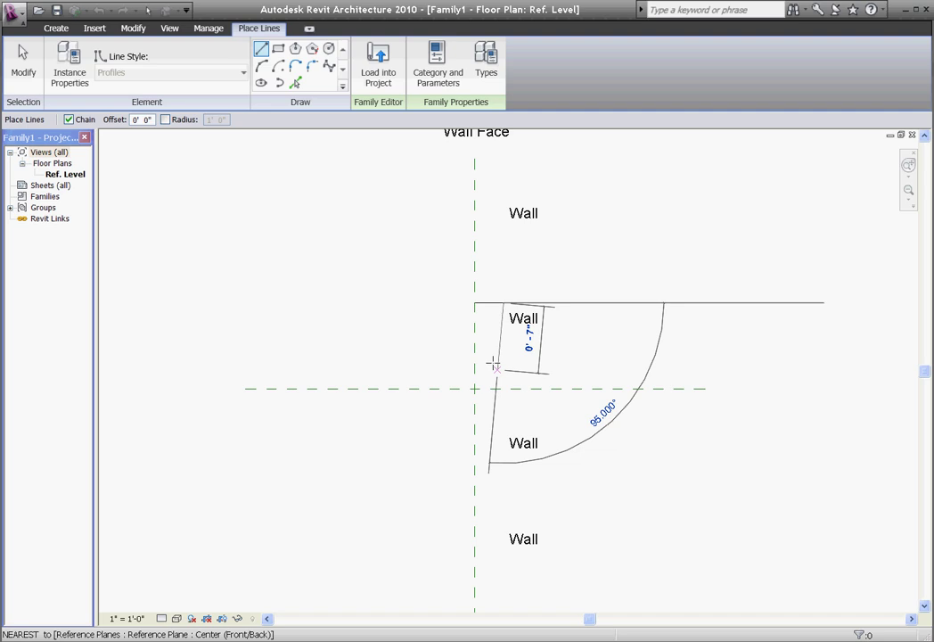
{"action": "left_click", "coordinate": [504, 349]}
{"action": "left_click", "coordinate": [513, 351]}
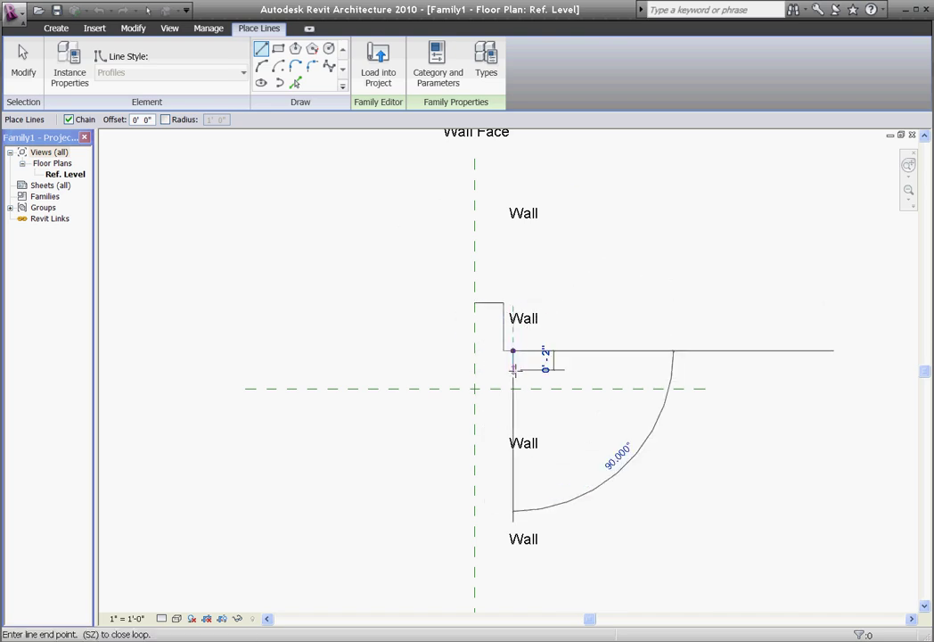
{"action": "left_click", "coordinate": [512, 417]}
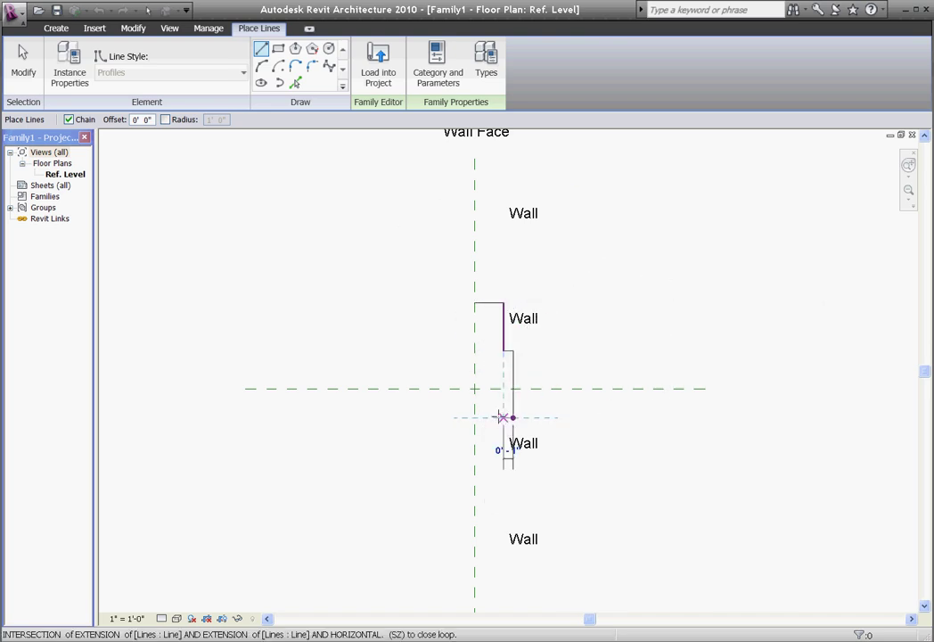
{"action": "left_click", "coordinate": [504, 417]}
{"action": "left_click", "coordinate": [504, 475]}
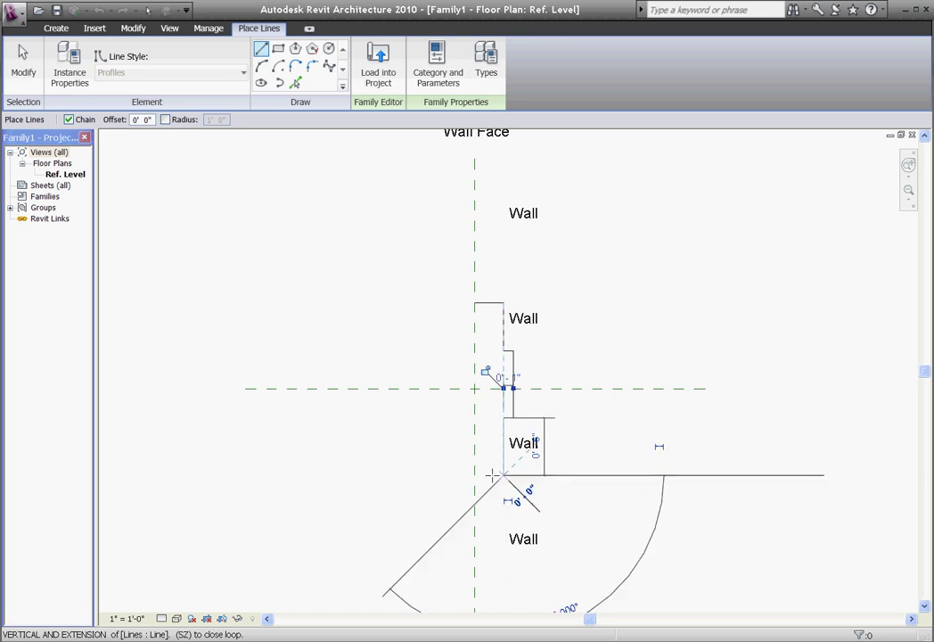
{"action": "left_click", "coordinate": [475, 475]}
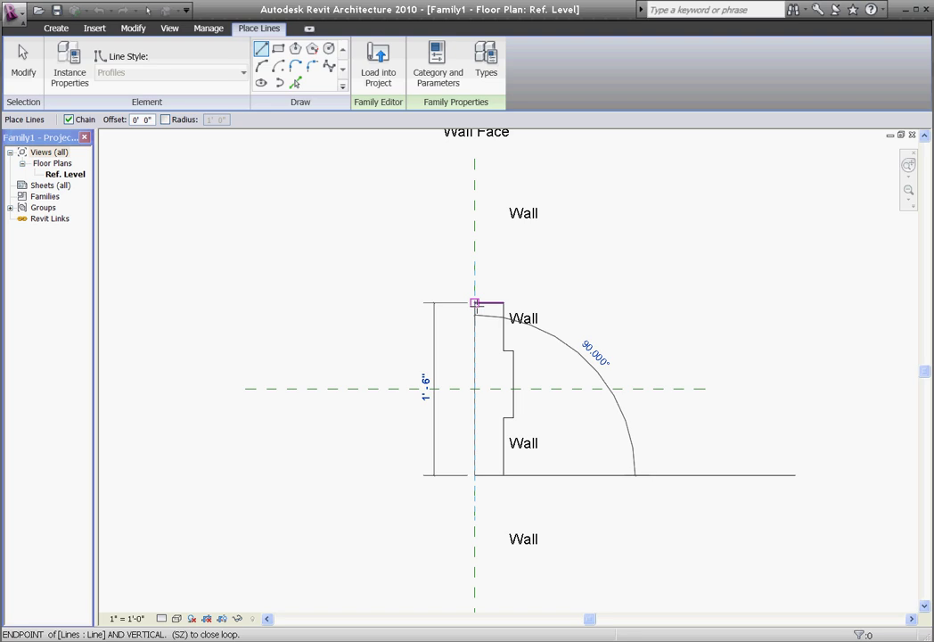
{"action": "left_click", "coordinate": [476, 303]}
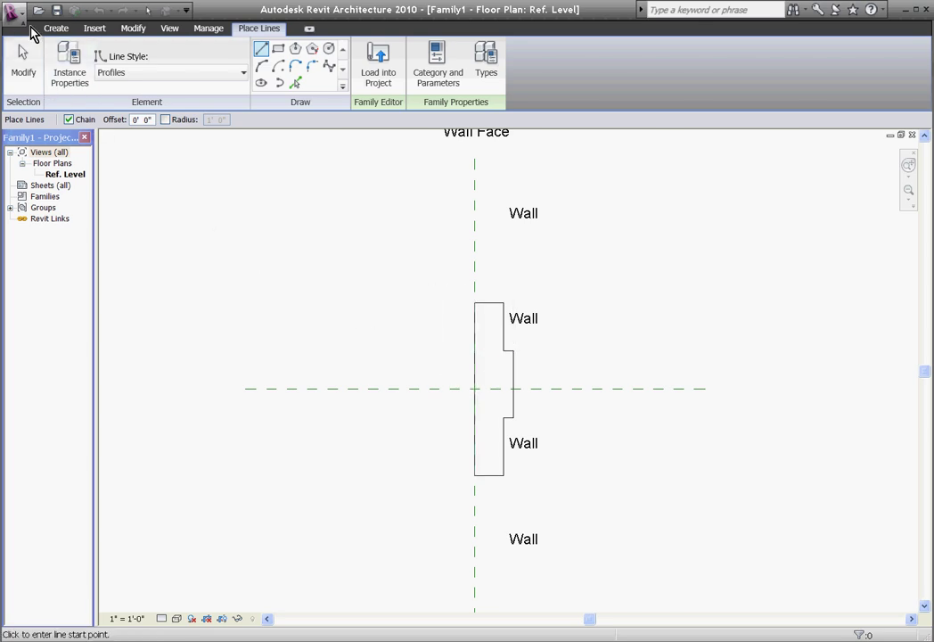
Save the family on the Desktop as New Reveal.rfa, fixing a stray character in the name
{"action": "left_click", "coordinate": [25, 14]}
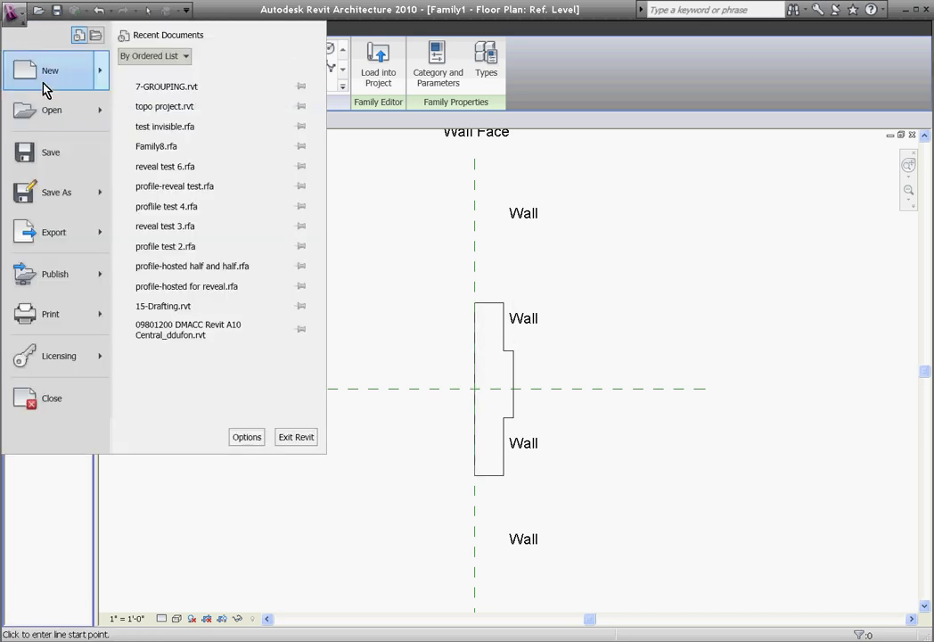
{"action": "left_click", "coordinate": [101, 193]}
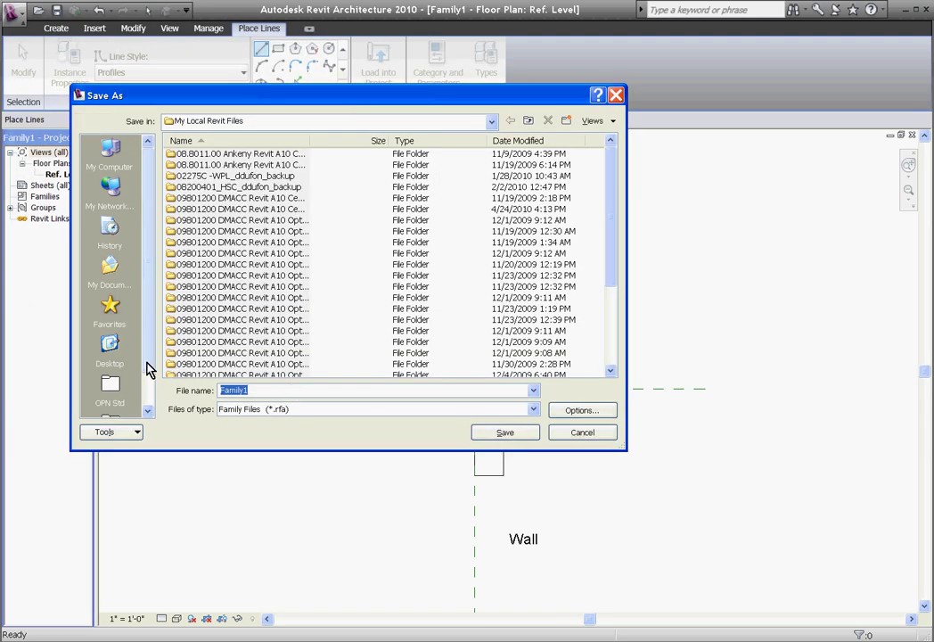
{"action": "left_click", "coordinate": [109, 348]}
{"action": "left_click_drag", "start_coordinate": [263, 392], "coordinate": [207, 394]}
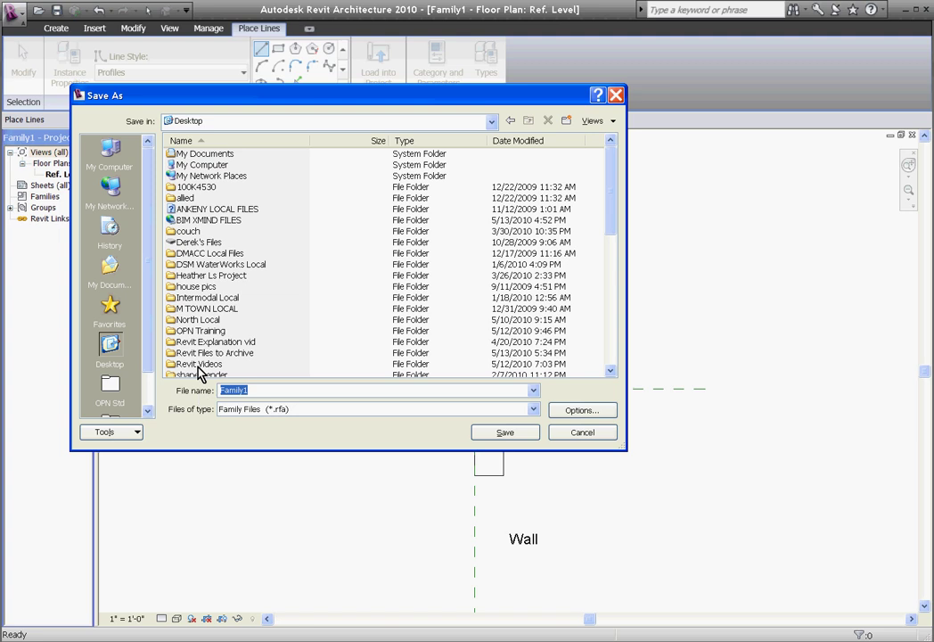
{"action": "type", "text": "New R$eveal"}
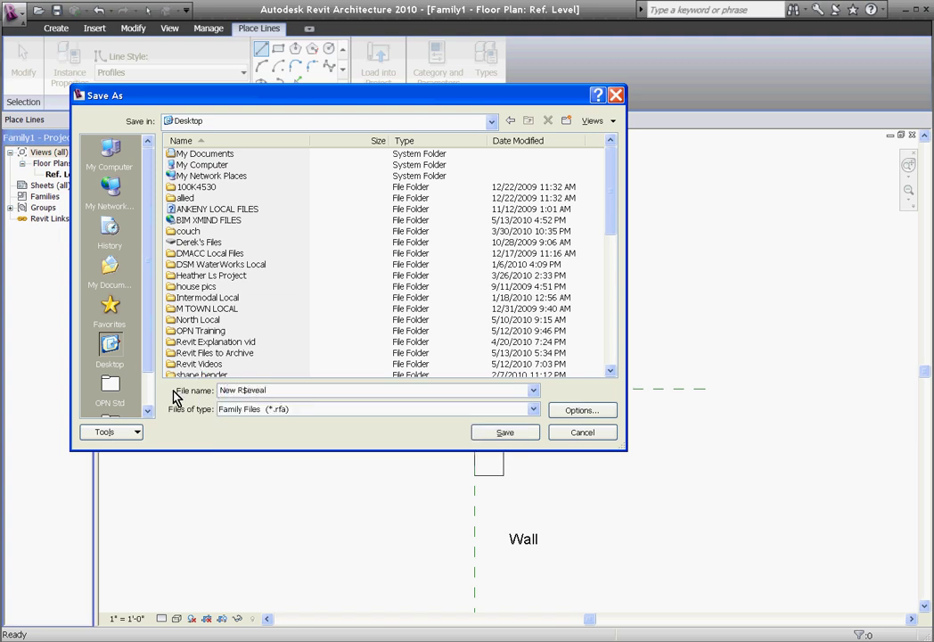
{"action": "left_click_drag", "start_coordinate": [238, 390], "coordinate": [245, 393]}
{"action": "key", "text": "Delete"}
{"action": "left_click", "coordinate": [502, 435]}
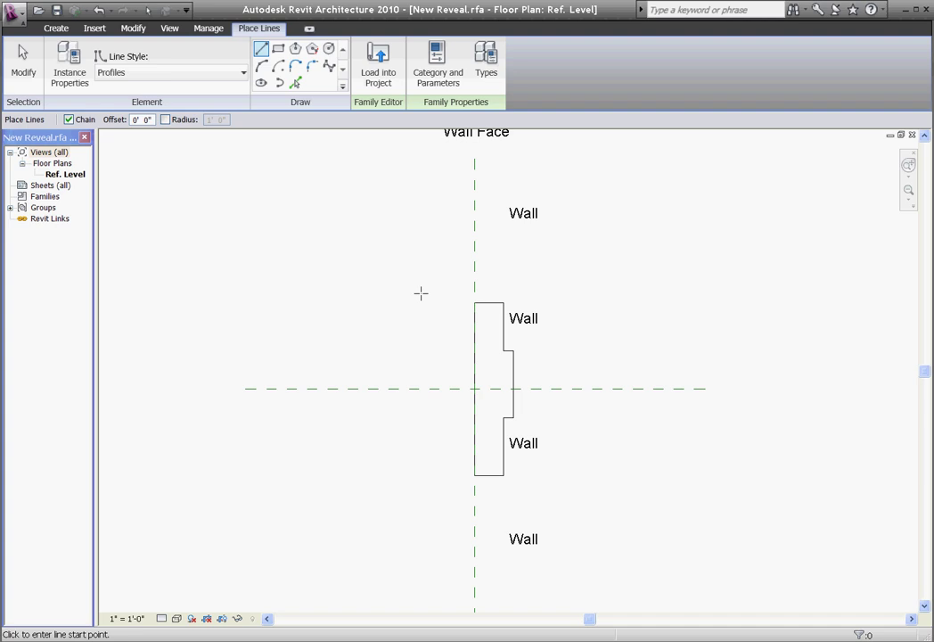
Load New Reveal into 7-GROUPING.rvt and start placing a reveal on the West elevation wall
{"action": "left_click", "coordinate": [376, 78]}
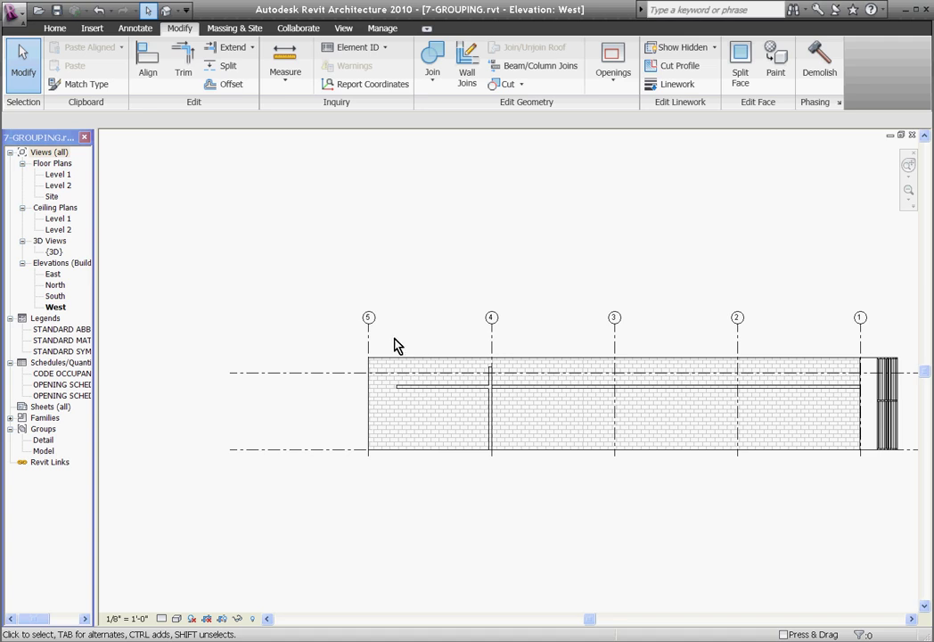
{"action": "left_click", "coordinate": [52, 31]}
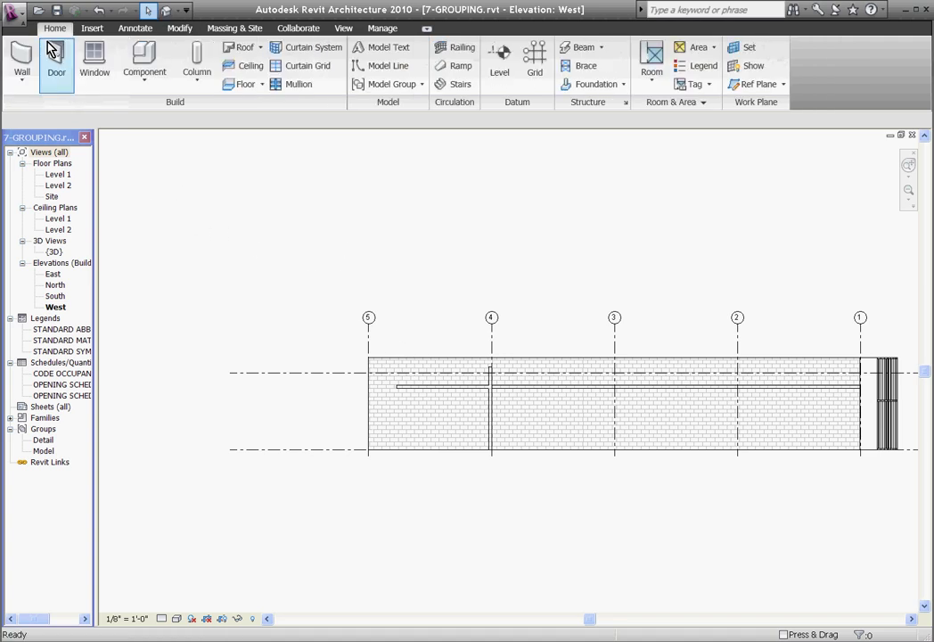
{"action": "left_click", "coordinate": [27, 82]}
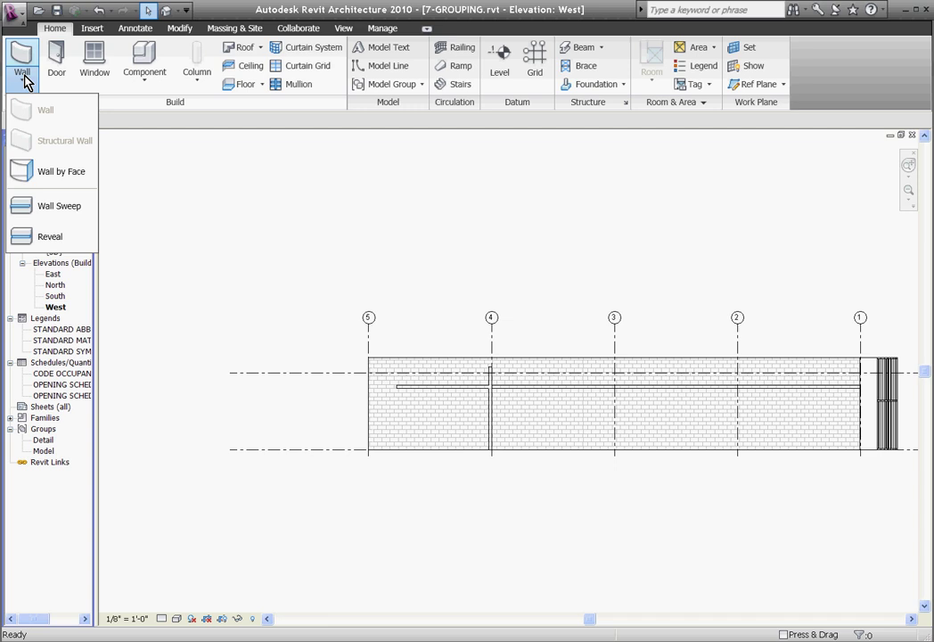
{"action": "left_click", "coordinate": [49, 235]}
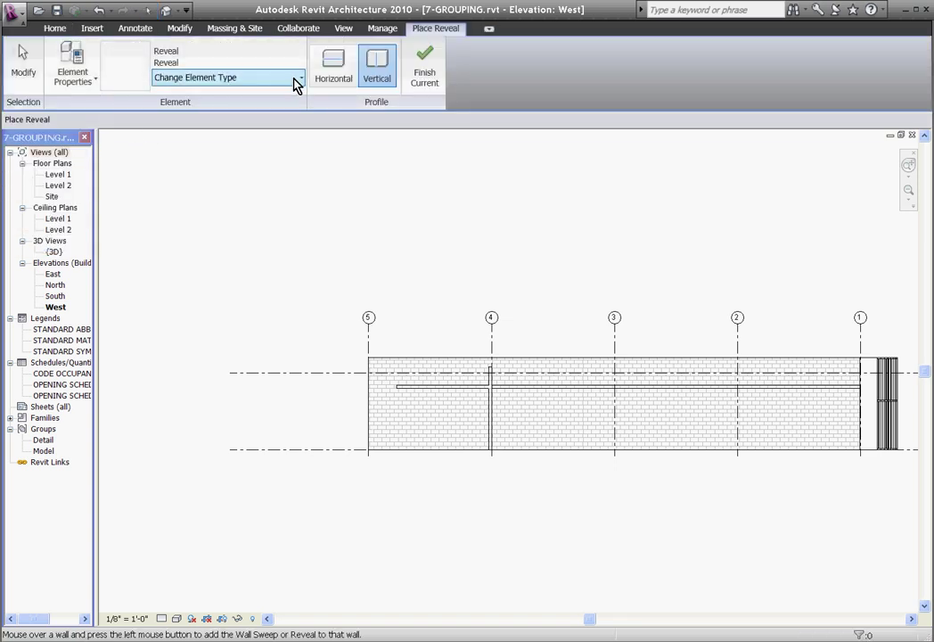
{"action": "left_click", "coordinate": [80, 79]}
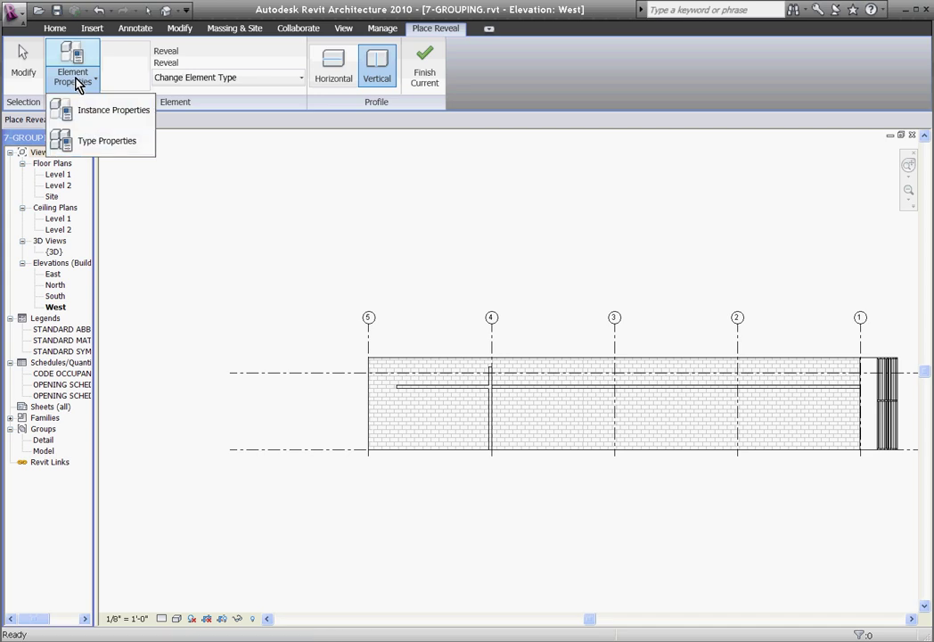
Duplicate the reveal type as New Reveal Type and set its profile to New Reveal : New Reveal
{"action": "left_click", "coordinate": [97, 146]}
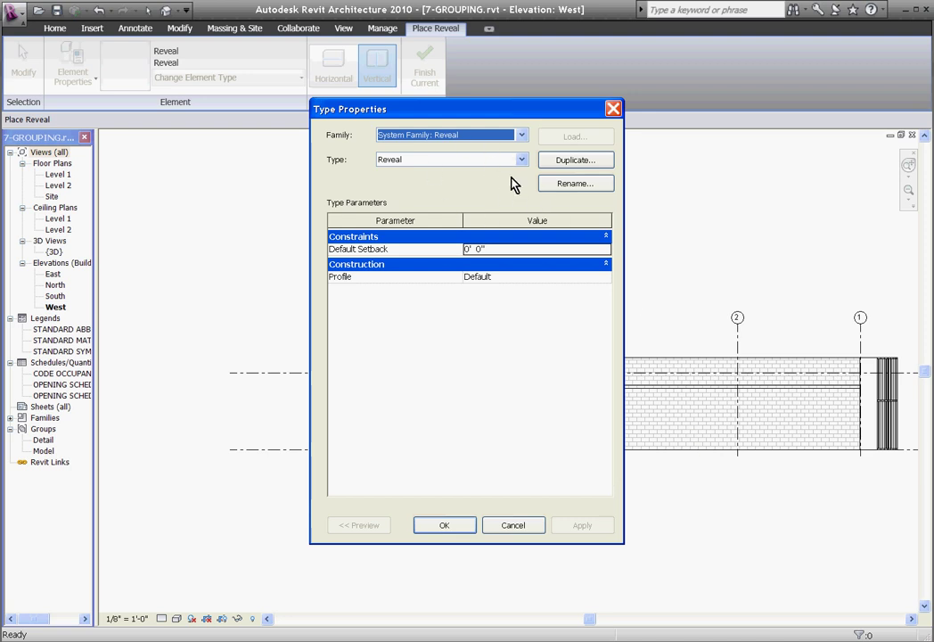
{"action": "left_click", "coordinate": [554, 163]}
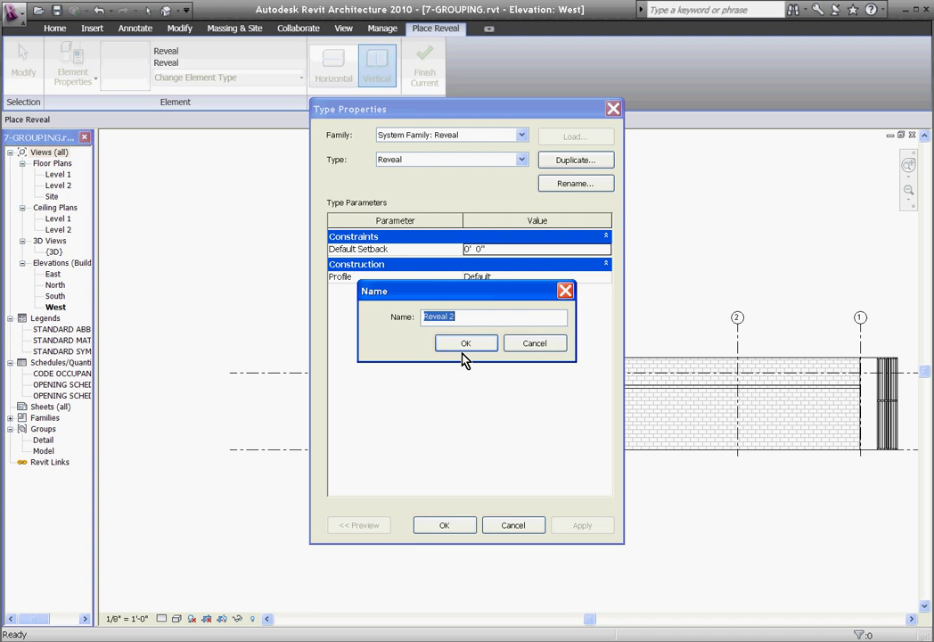
{"action": "type", "text": "New"}
{"action": "left_click", "coordinate": [465, 343]}
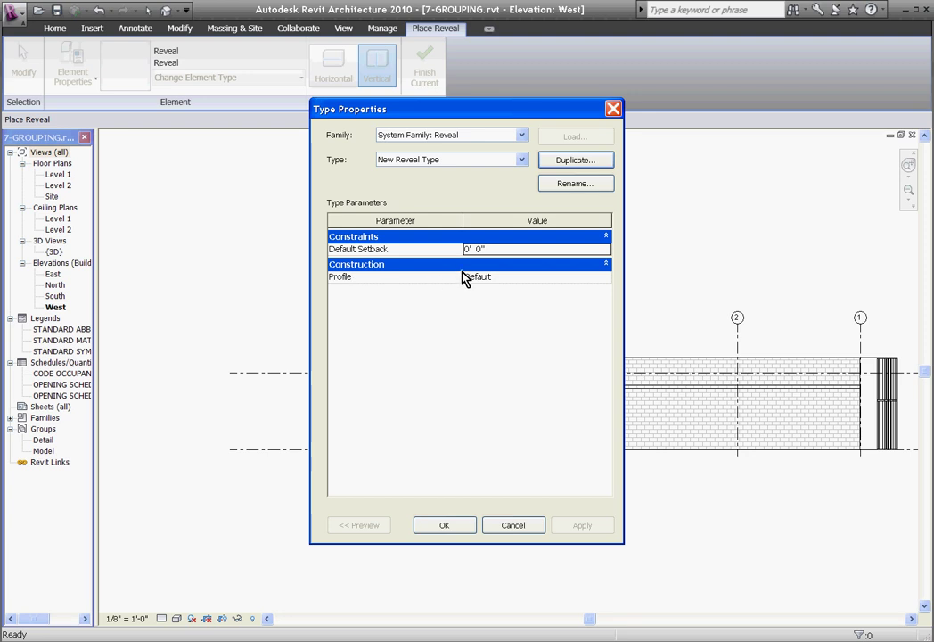
{"action": "left_click", "coordinate": [605, 278]}
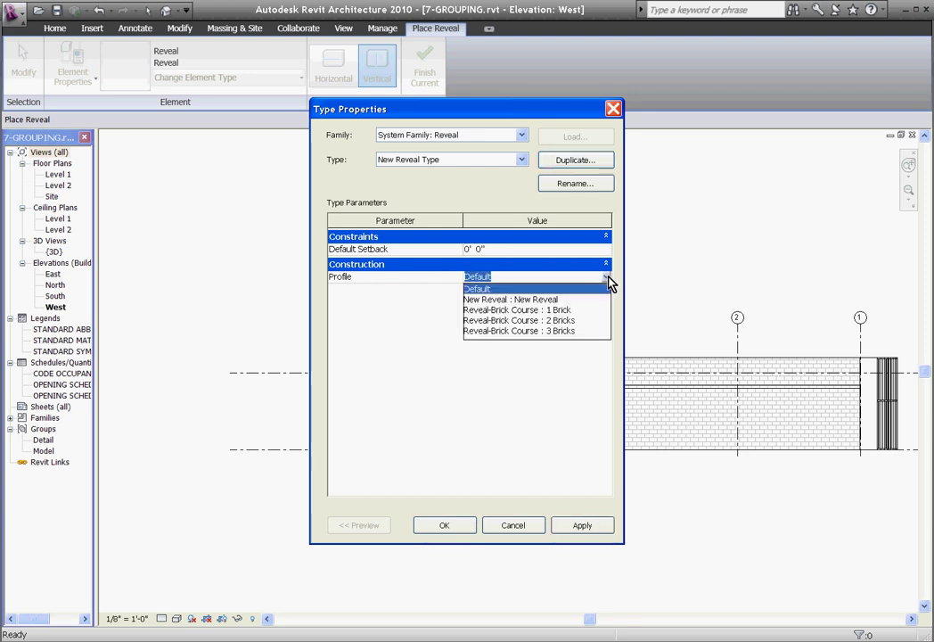
{"action": "left_click", "coordinate": [539, 301]}
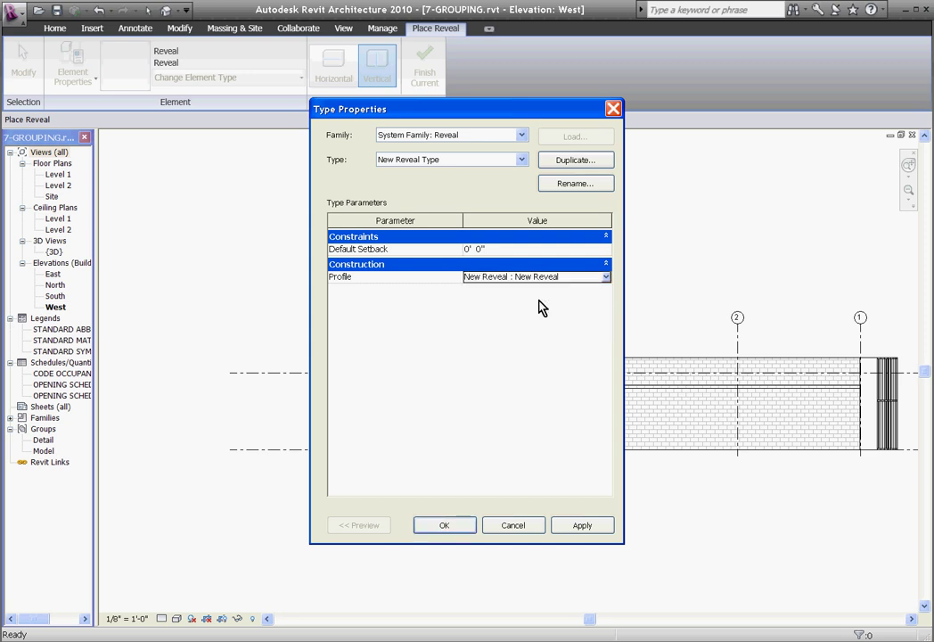
{"action": "left_click", "coordinate": [445, 527]}
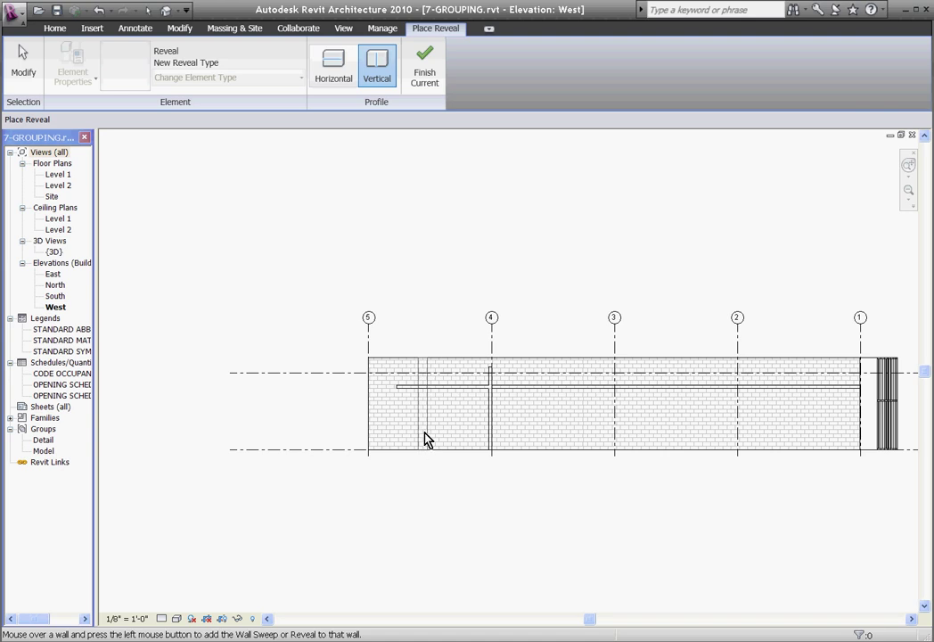
Place a horizontal New Reveal Type reveal along the West elevation CMU wall
{"action": "left_click", "coordinate": [325, 80]}
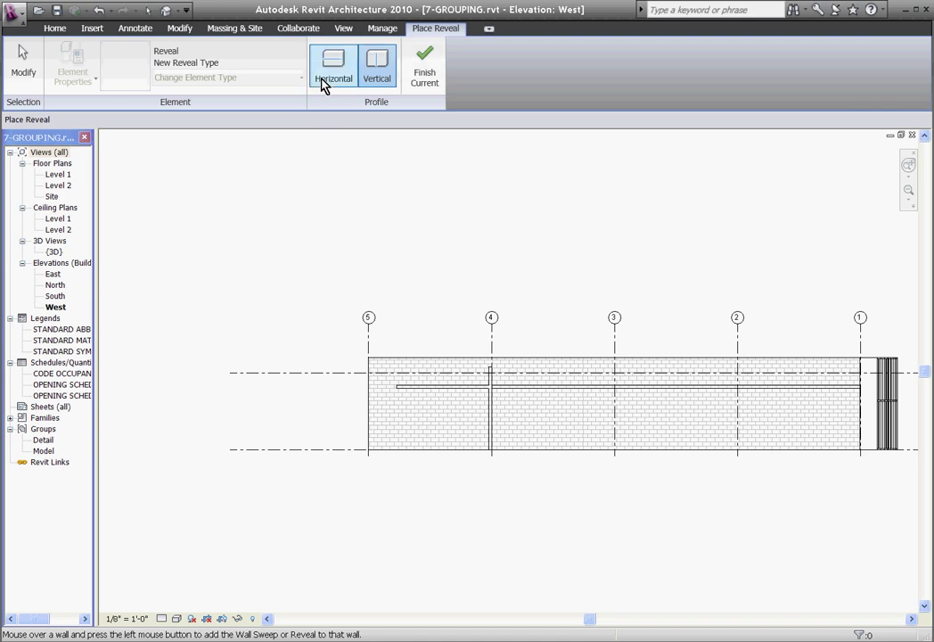
{"action": "left_click", "coordinate": [459, 418]}
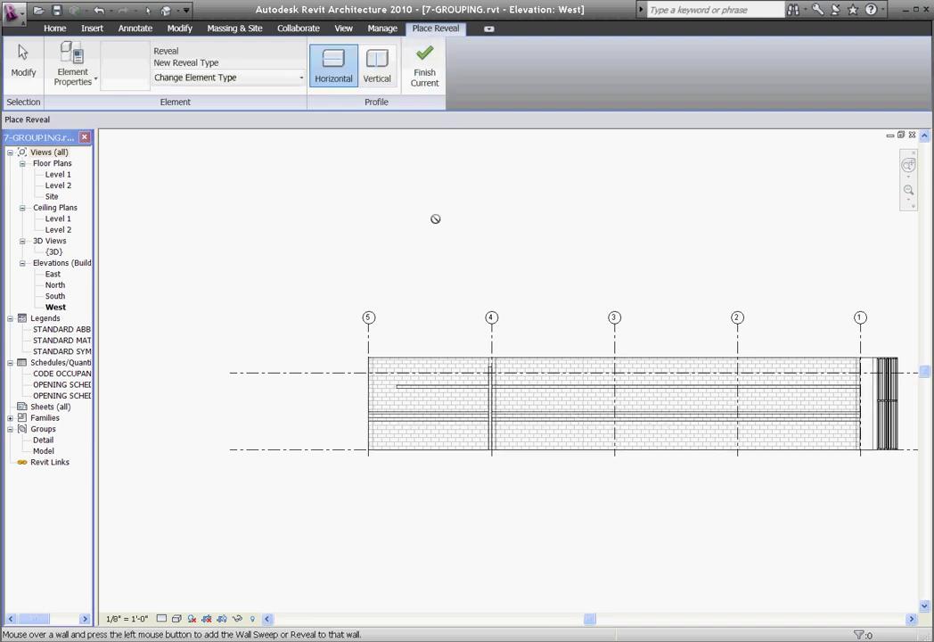
{"action": "key", "text": "Escape"}
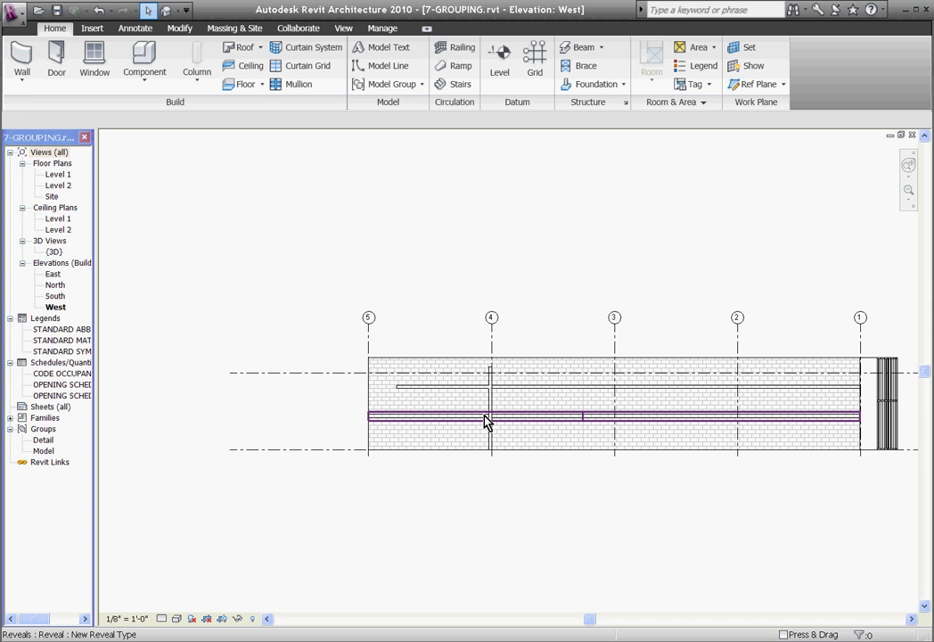
Select the left CMU wall portion and zoom in to inspect the new reveal
{"action": "left_click", "coordinate": [419, 437]}
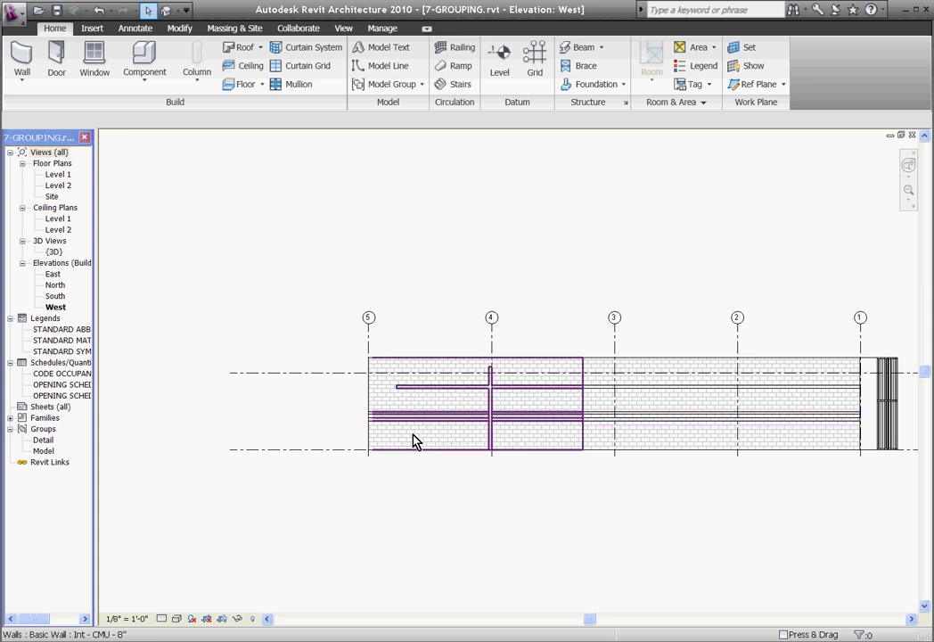
{"action": "scroll", "coordinate": [412, 430], "scroll_direction": "up", "scroll_amount": 1}
{"action": "scroll", "coordinate": [588, 358], "scroll_direction": "up", "scroll_amount": 1}
{"action": "scroll", "coordinate": [352, 401], "scroll_direction": "down", "scroll_amount": 1}
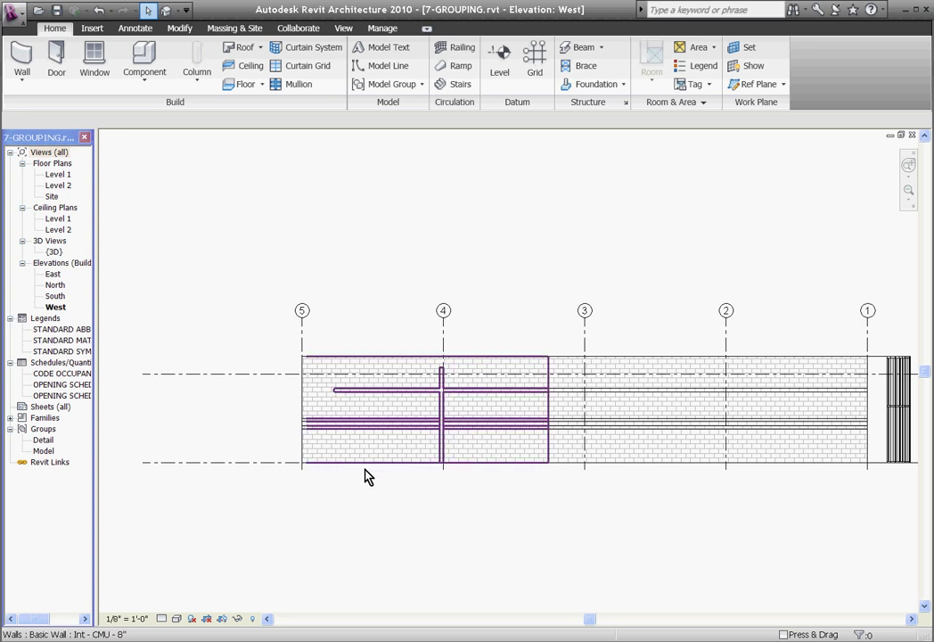
{"action": "scroll", "coordinate": [415, 335], "scroll_direction": "up", "scroll_amount": 1}
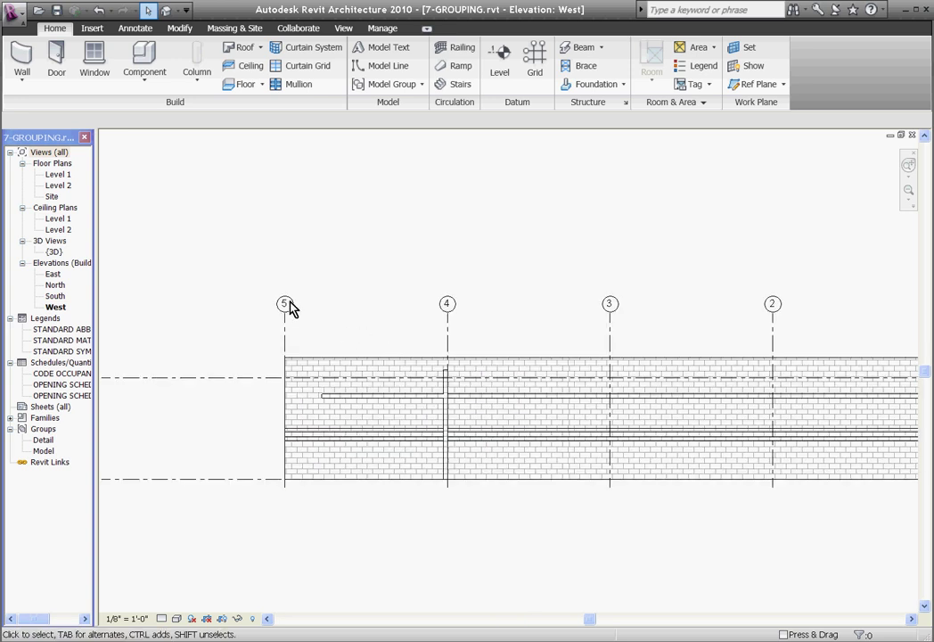
{"action": "scroll", "coordinate": [287, 296], "scroll_direction": "down", "scroll_amount": 1}
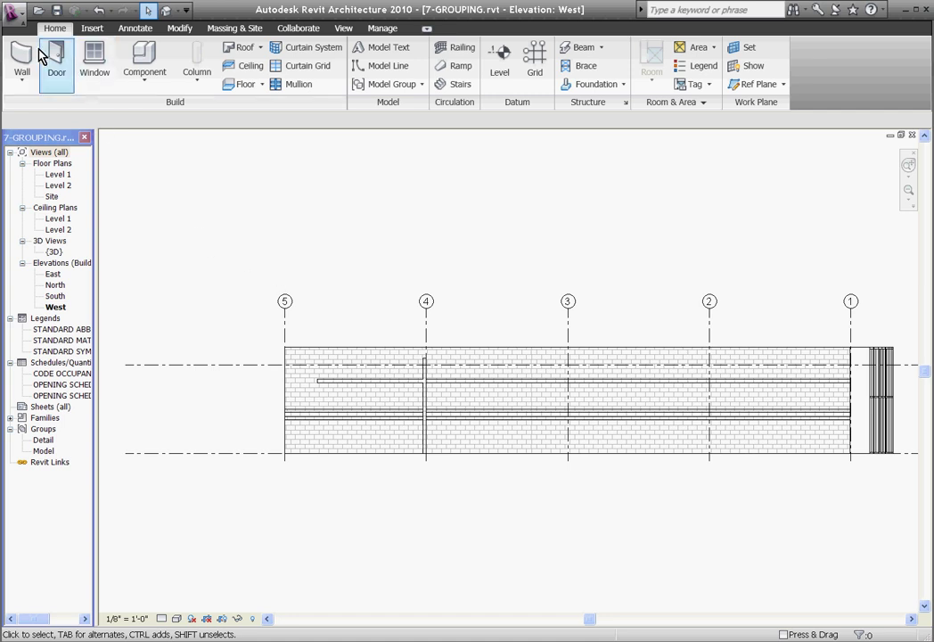
Create a new family, Family2, using the Profile-Hosted.rft template
{"action": "left_click", "coordinate": [15, 13]}
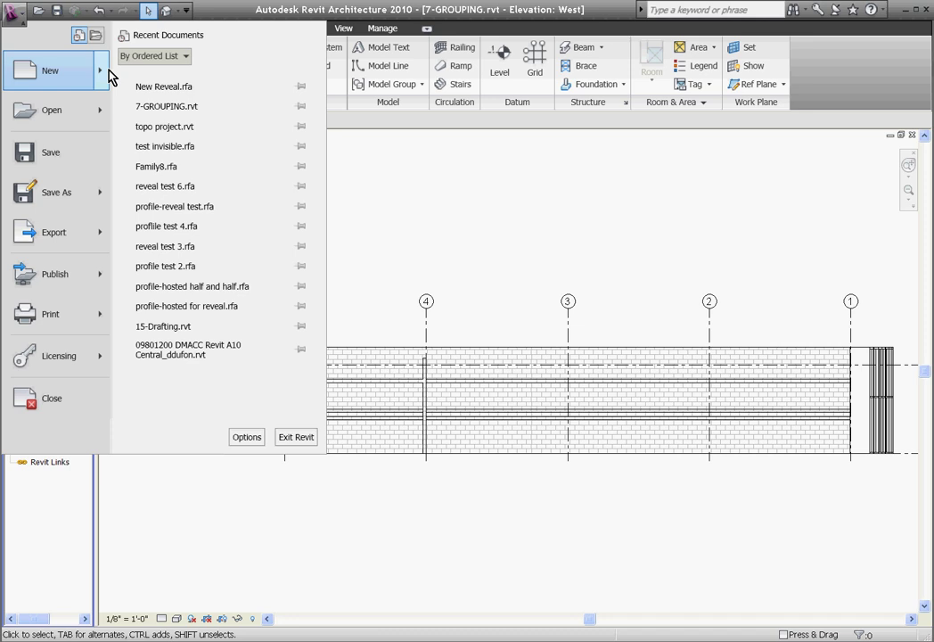
{"action": "mouse_move", "coordinate": [111, 77]}
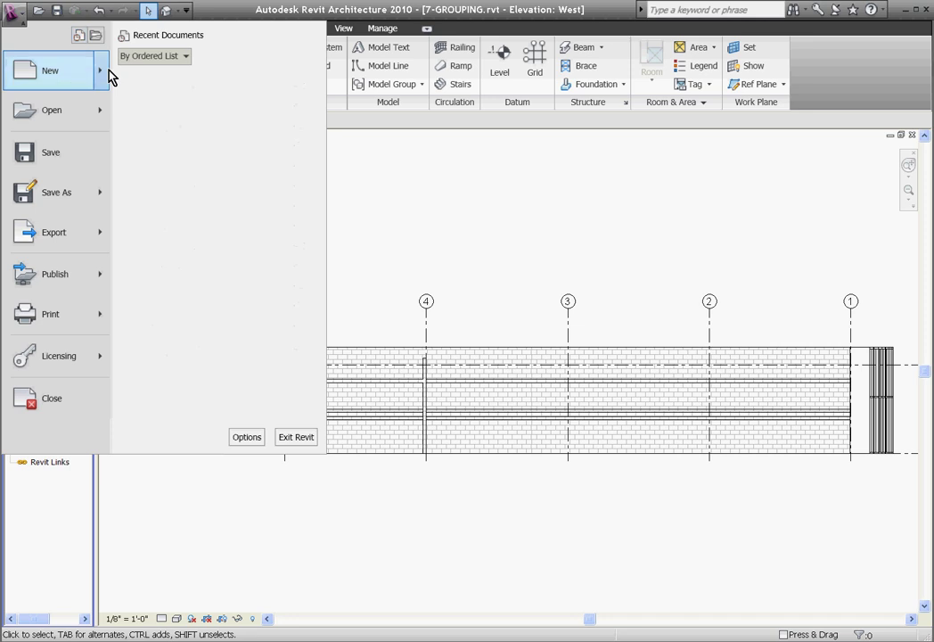
{"action": "left_click", "coordinate": [148, 131]}
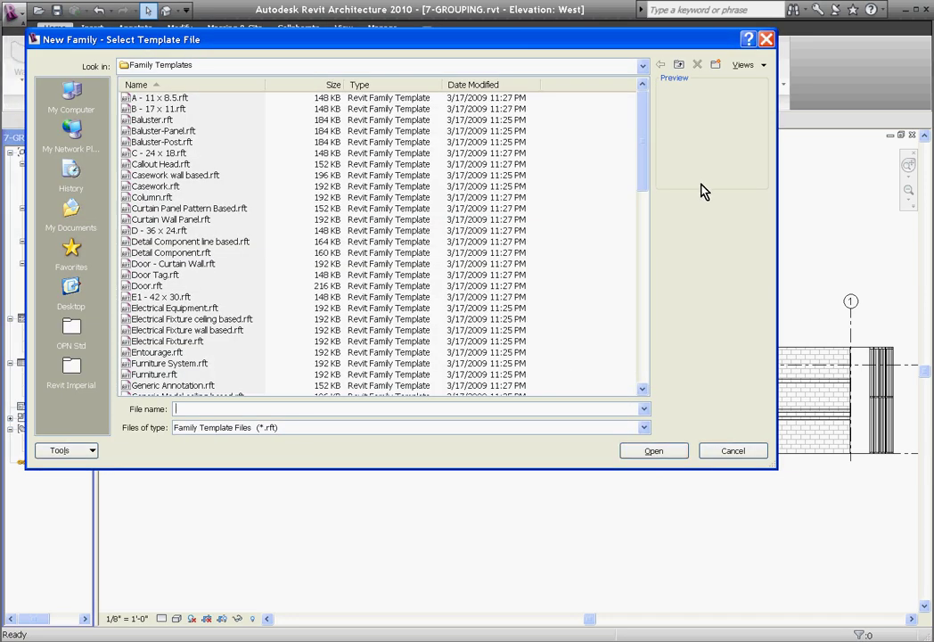
{"action": "left_click_drag", "start_coordinate": [640, 182], "coordinate": [635, 319]}
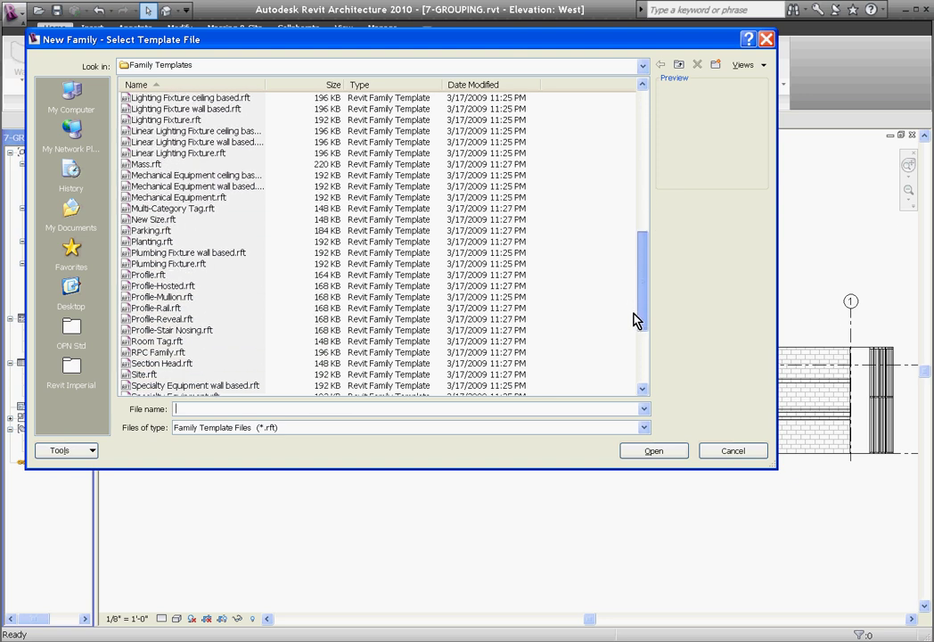
{"action": "left_click", "coordinate": [165, 287]}
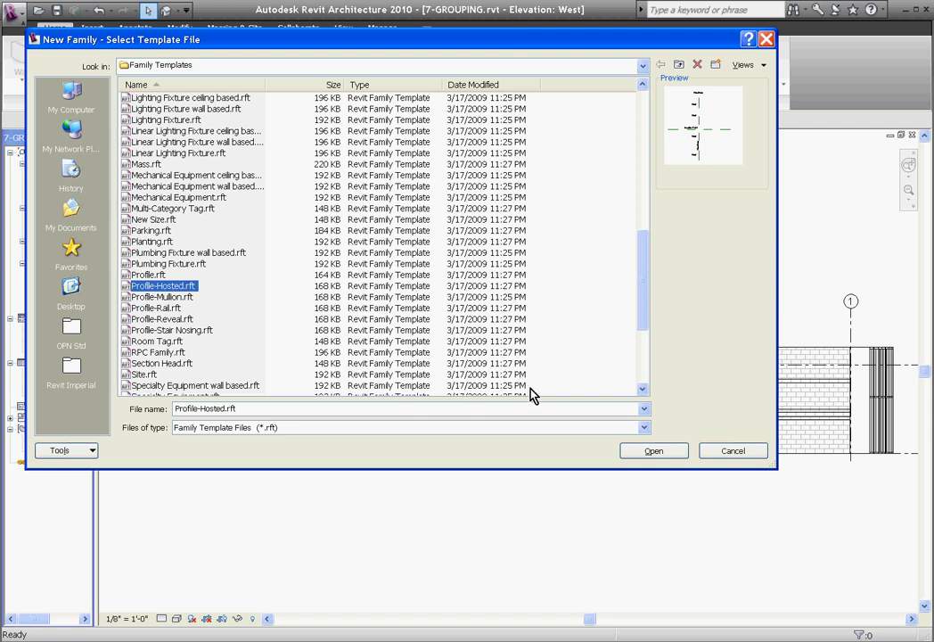
{"action": "left_click", "coordinate": [654, 452]}
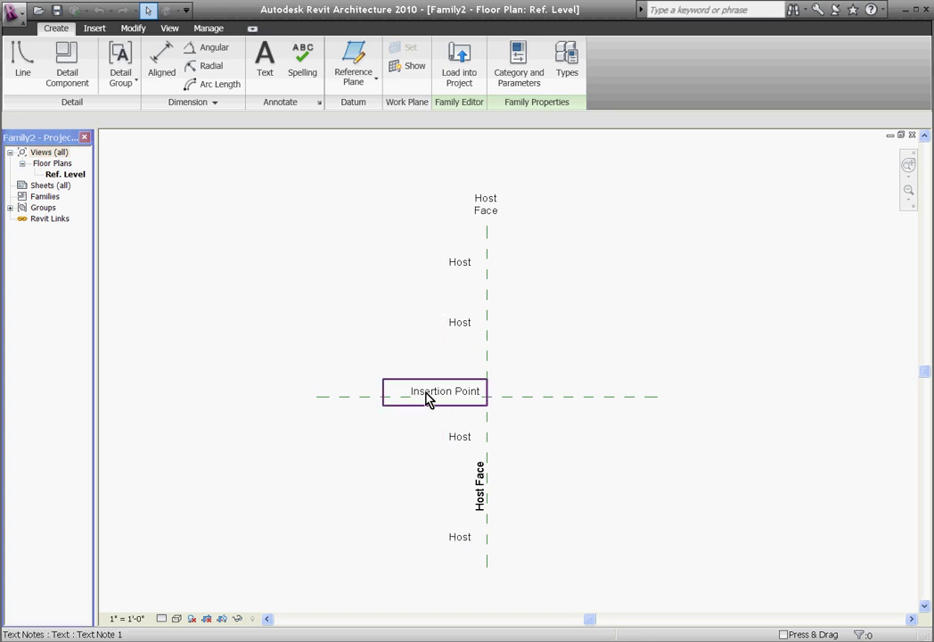
Draw the profile's flat top edge and short vertical drop with straight lines
{"action": "left_click", "coordinate": [24, 79]}
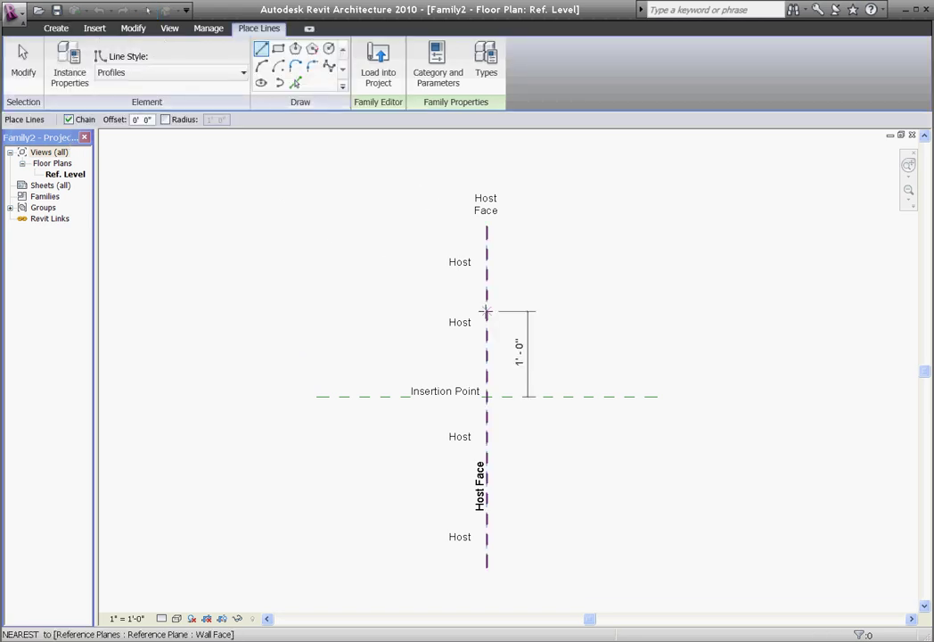
{"action": "left_click", "coordinate": [486, 311]}
{"action": "left_click", "coordinate": [565, 311]}
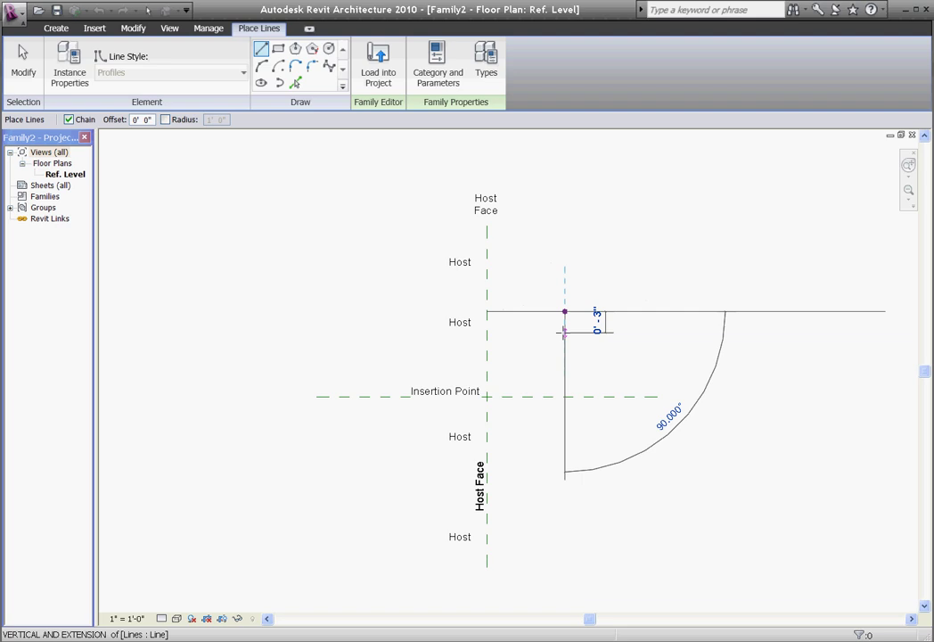
{"action": "left_click", "coordinate": [565, 333]}
{"action": "key", "text": "Escape"}
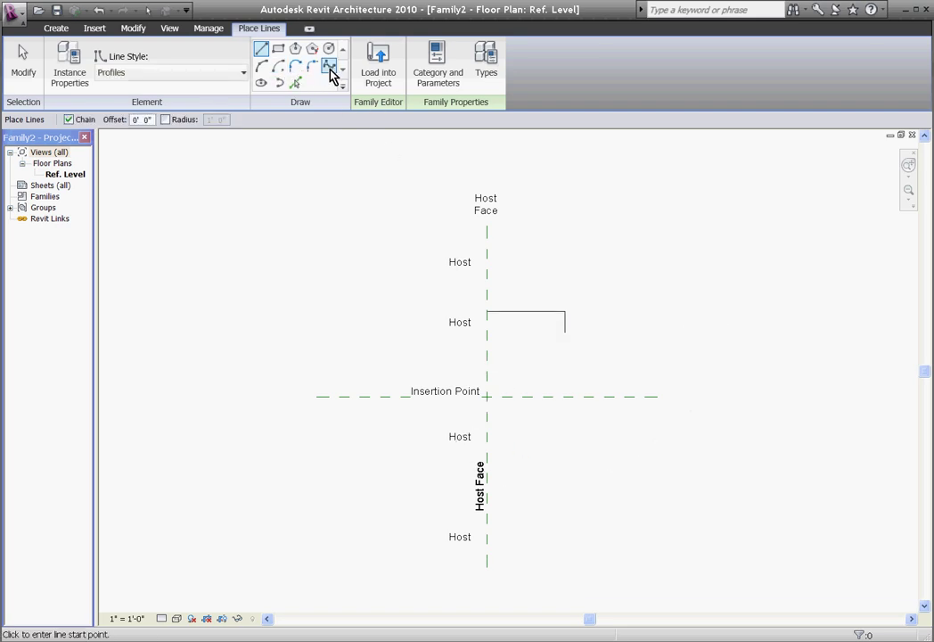
Draw the curved cove as a spline from the drop's end down near the insertion point
{"action": "left_click", "coordinate": [330, 69]}
{"action": "left_click", "coordinate": [565, 332]}
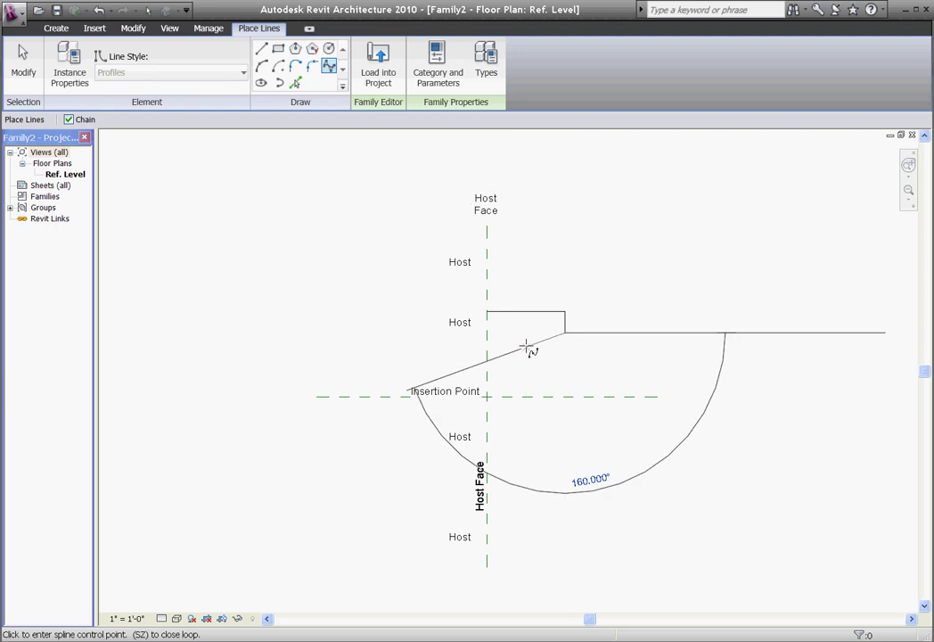
{"action": "left_click", "coordinate": [526, 347]}
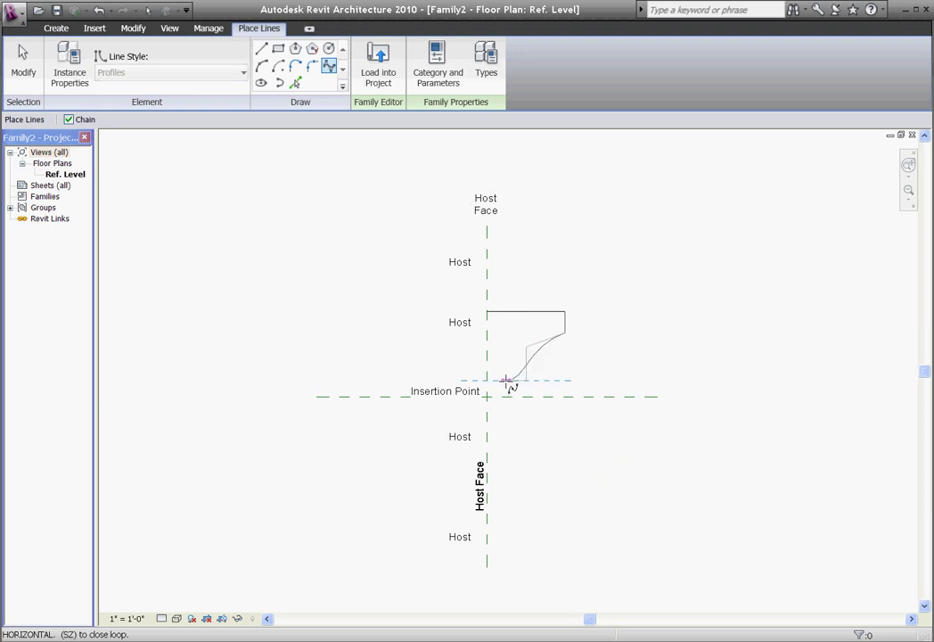
{"action": "left_click", "coordinate": [506, 382]}
{"action": "key", "text": "Escape"}
{"action": "key", "text": "Escape"}
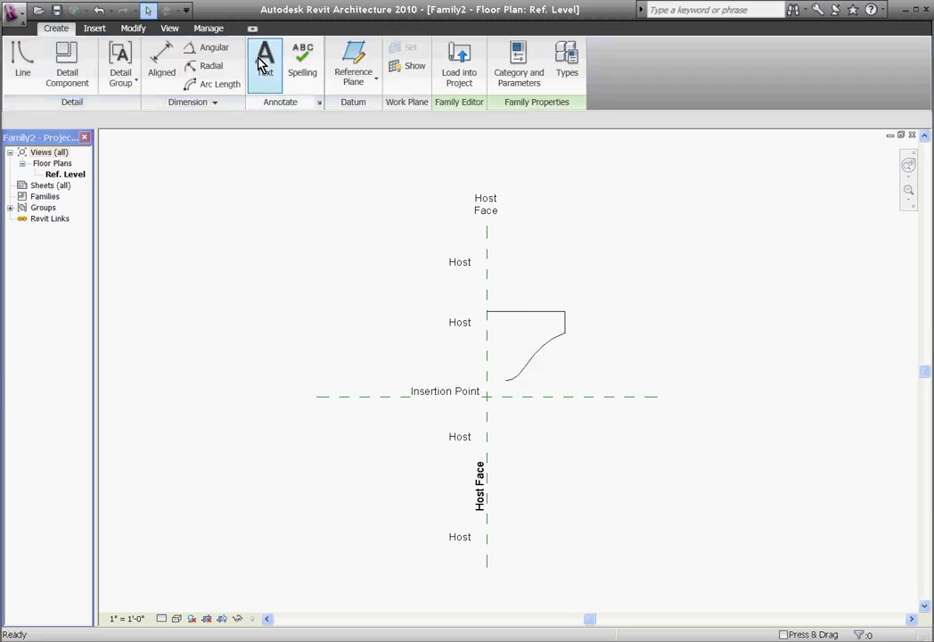
Close the outline with straight bottom and back edges meeting the top edge
{"action": "left_click", "coordinate": [31, 72]}
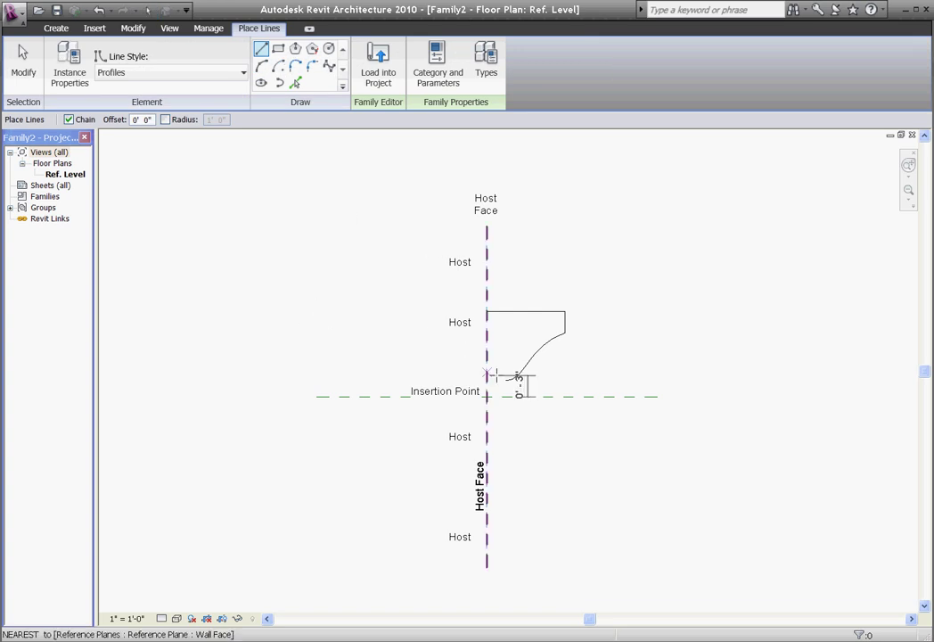
{"action": "left_click", "coordinate": [506, 380]}
{"action": "left_click", "coordinate": [456, 380]}
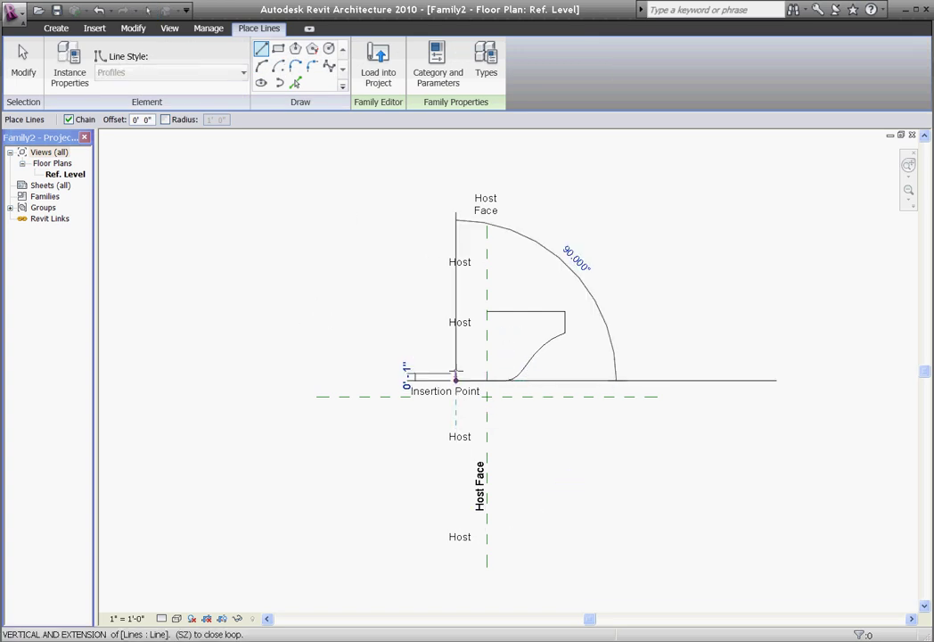
{"action": "left_click", "coordinate": [455, 312]}
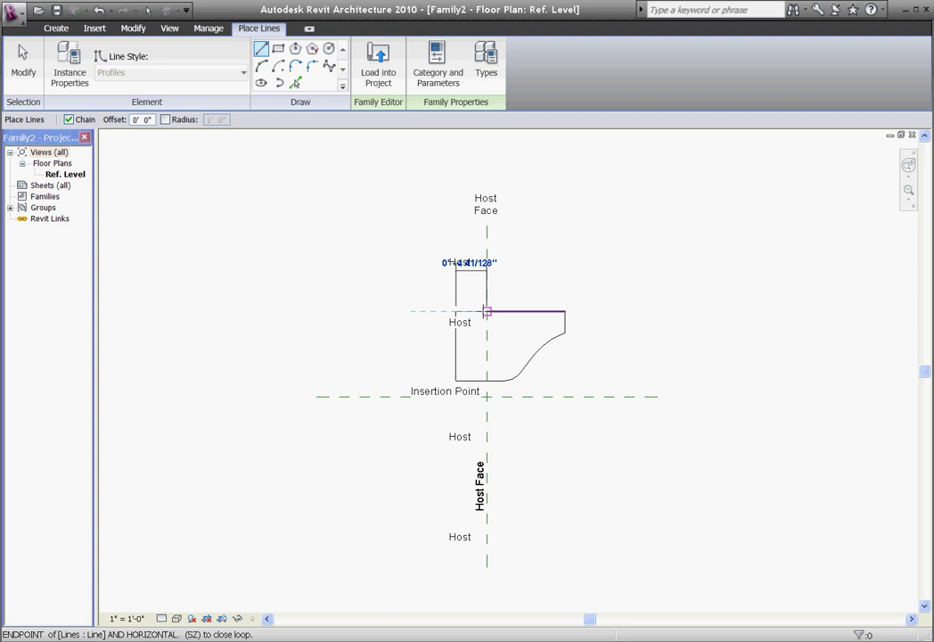
{"action": "left_click", "coordinate": [487, 311]}
{"action": "scroll", "coordinate": [487, 311], "scroll_direction": "up", "scroll_amount": 2}
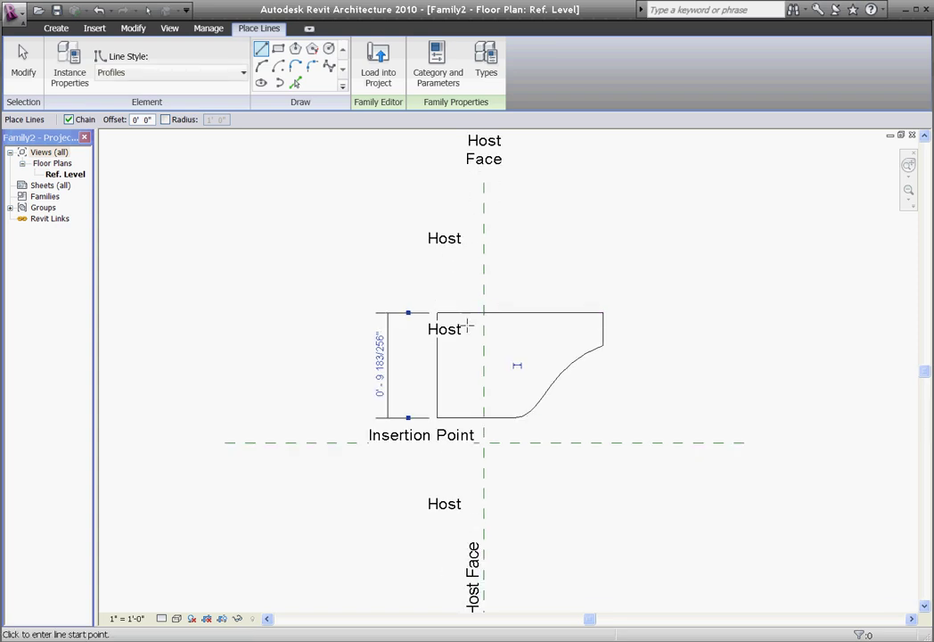
{"action": "scroll", "coordinate": [458, 332], "scroll_direction": "down", "scroll_amount": 1}
{"action": "key", "text": "Escape"}
{"action": "key", "text": "Escape"}
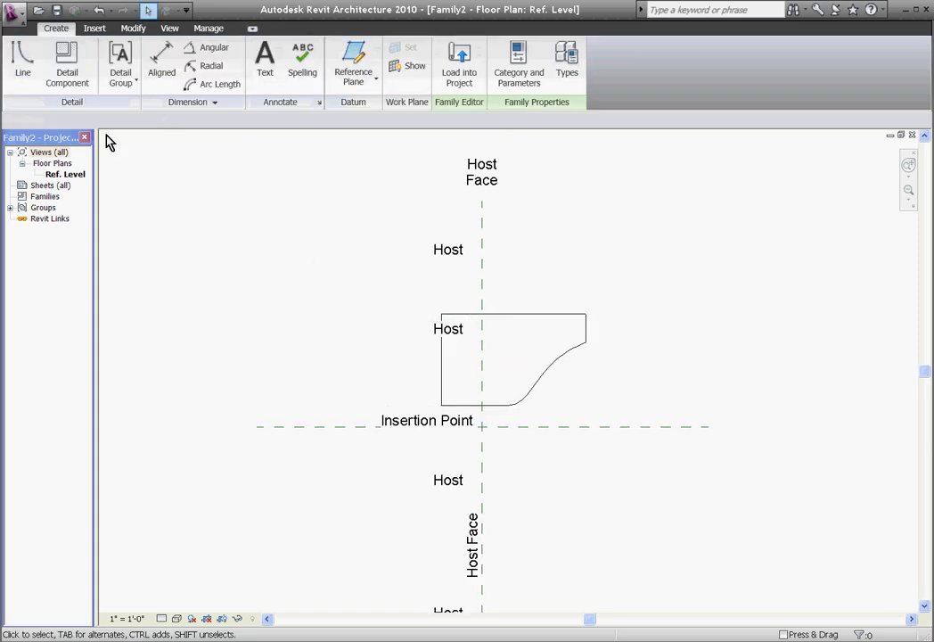
Save the profile family as 'new sweep' and load it into 7-GROUPING.rvt
{"action": "left_click", "coordinate": [13, 13]}
{"action": "left_click", "coordinate": [107, 194]}
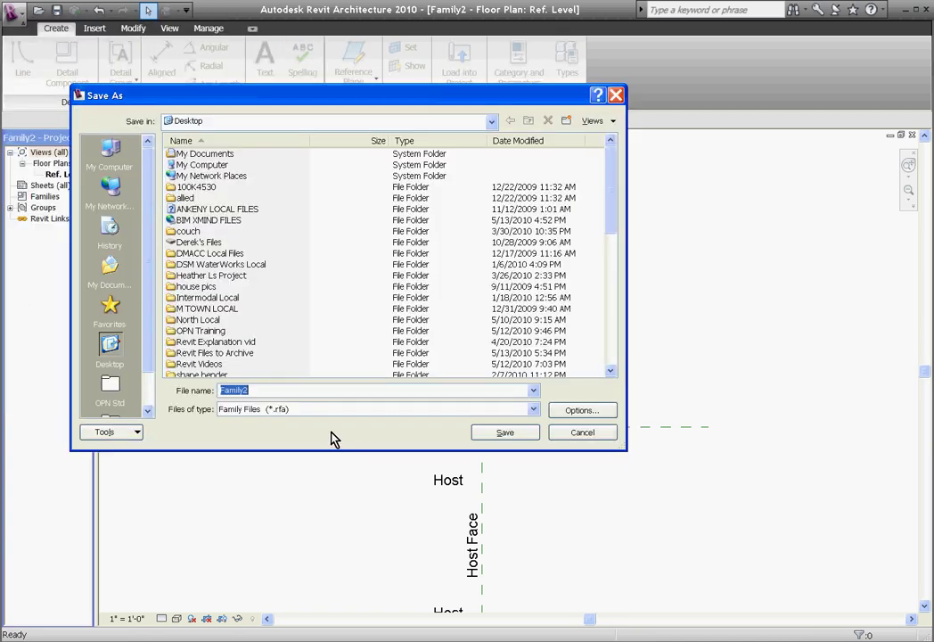
{"action": "type", "text": "new"}
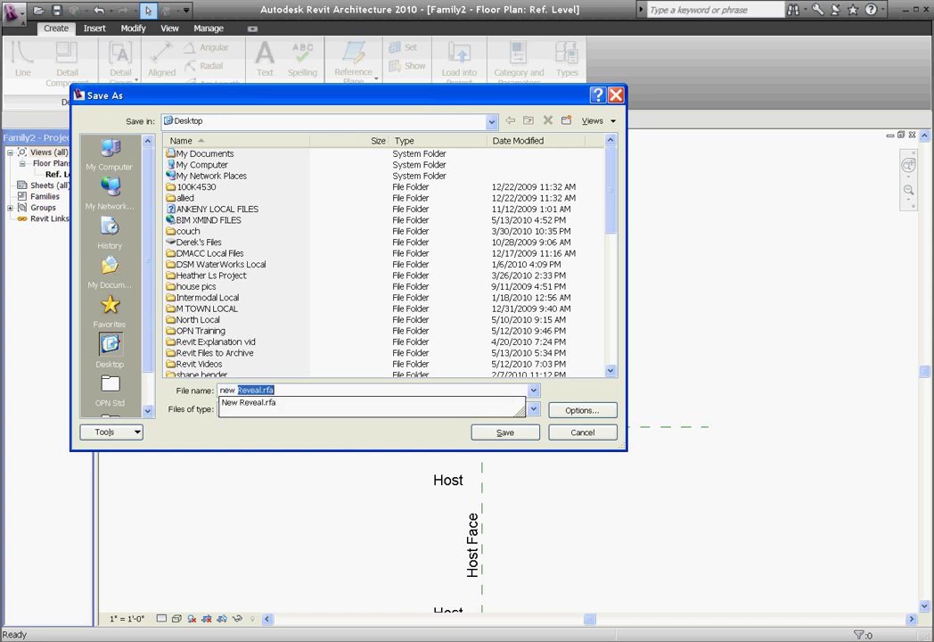
{"action": "type", "text": " sweep"}
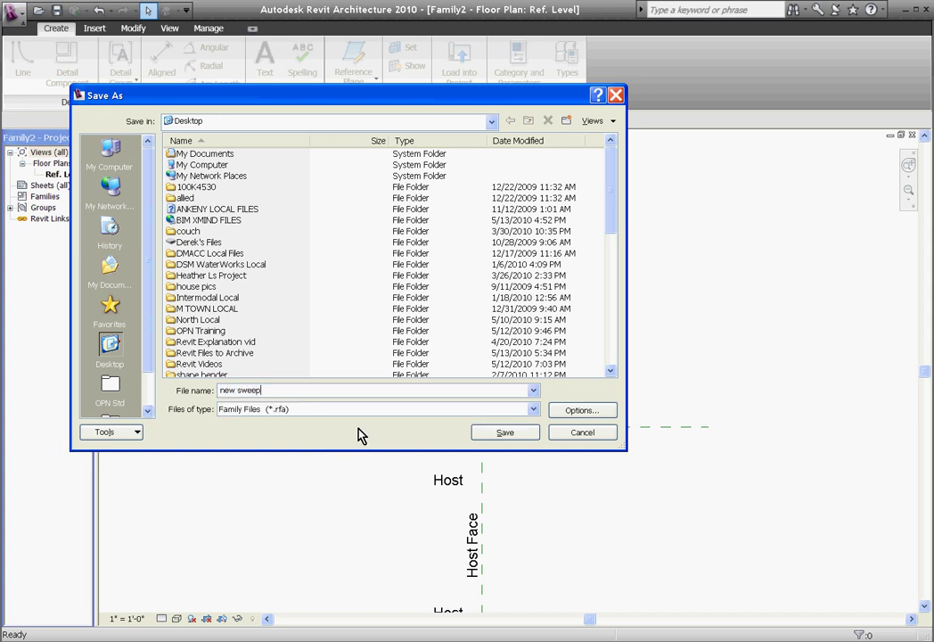
{"action": "left_click", "coordinate": [507, 433]}
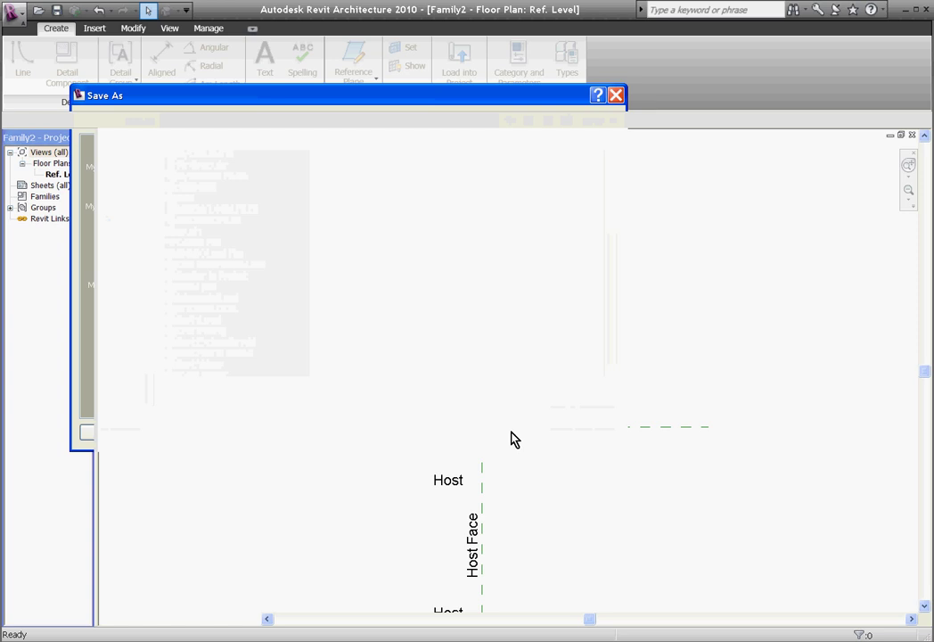
{"action": "left_click", "coordinate": [462, 83]}
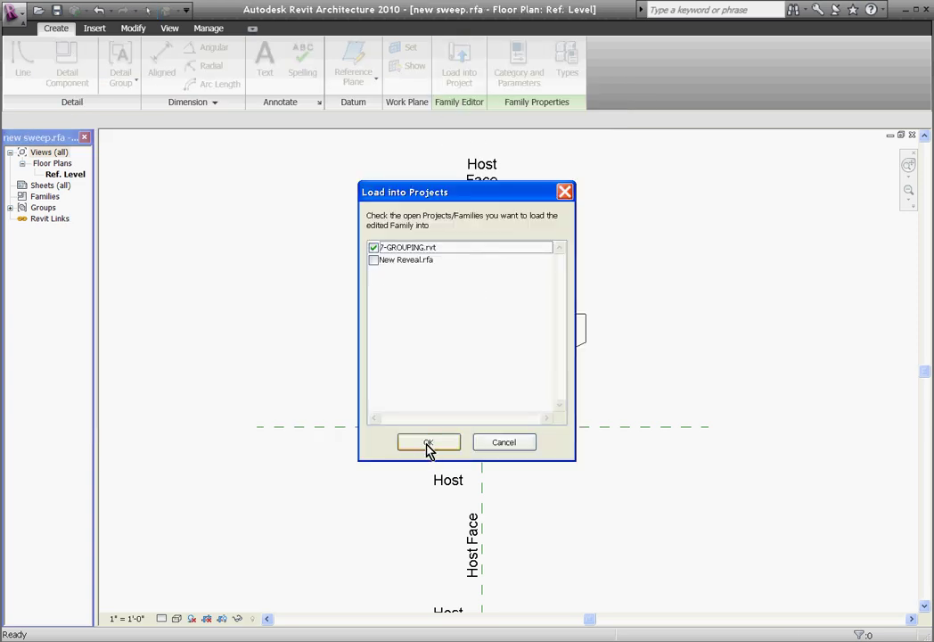
{"action": "left_click", "coordinate": [428, 445]}
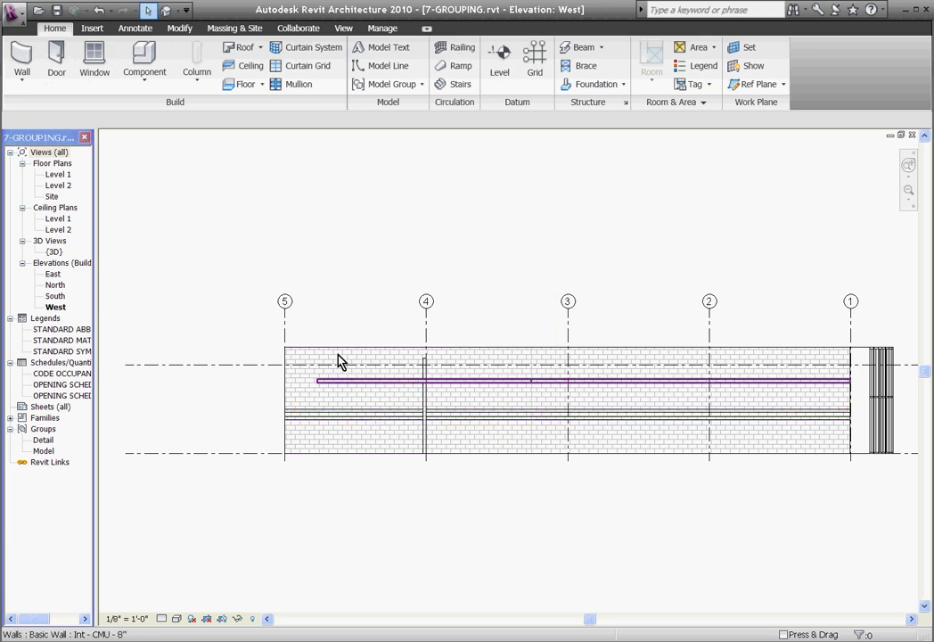
Start a wall sweep, duplicating the Cornice type as 'New Sweep' with profile 'new sweep'
{"action": "left_click", "coordinate": [22, 80]}
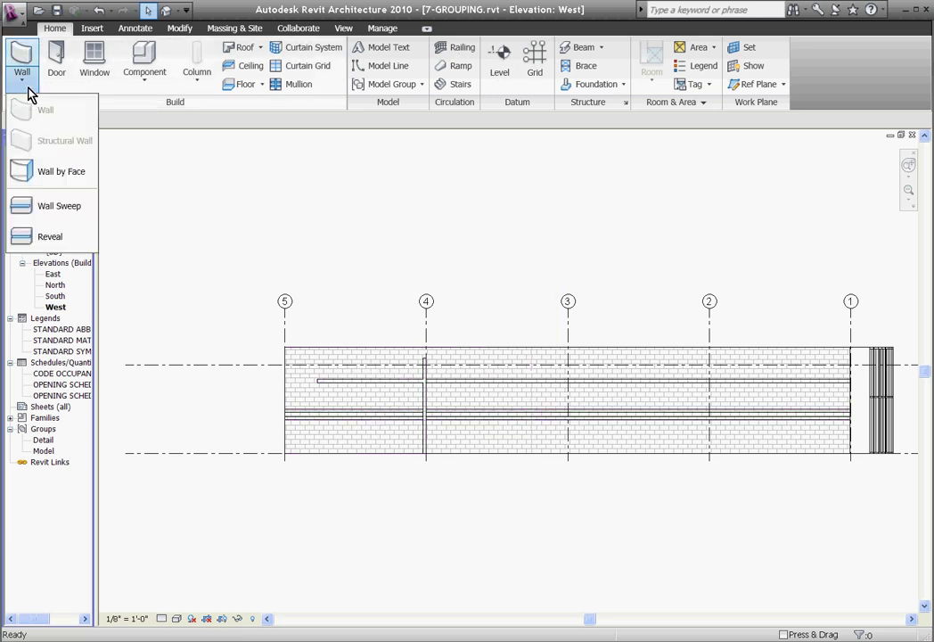
{"action": "left_click", "coordinate": [53, 208]}
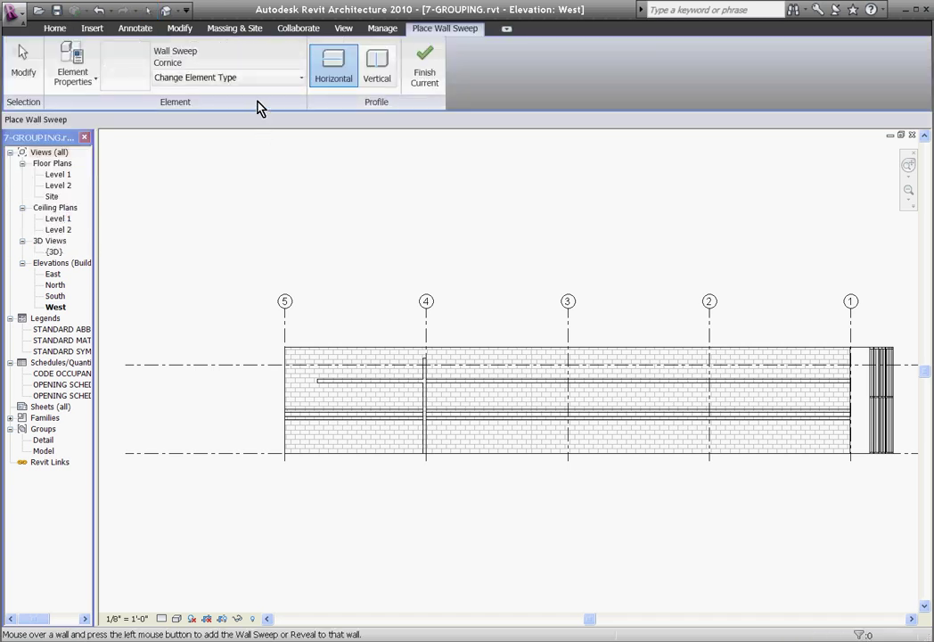
{"action": "left_click", "coordinate": [91, 83]}
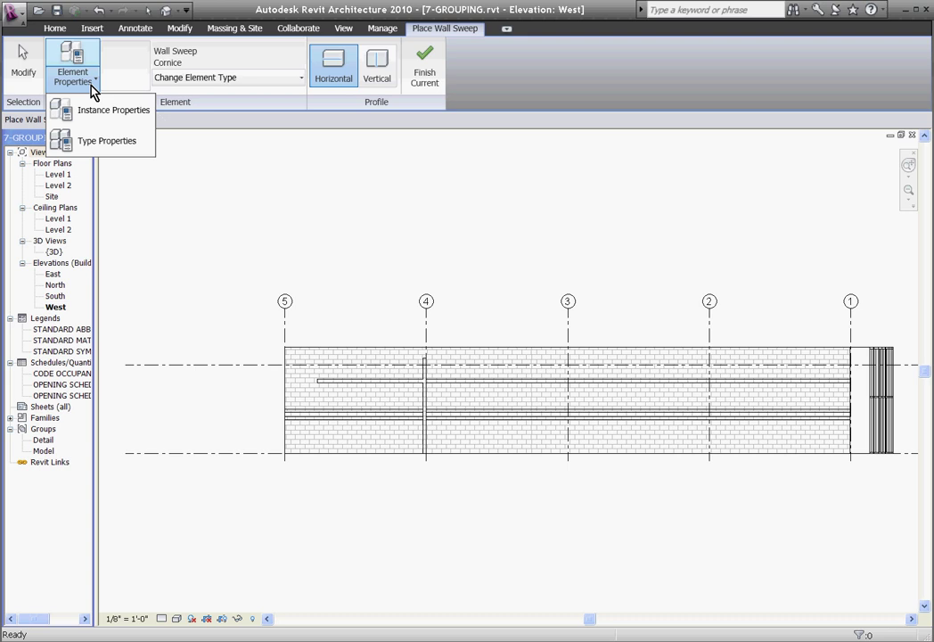
{"action": "left_click", "coordinate": [97, 144]}
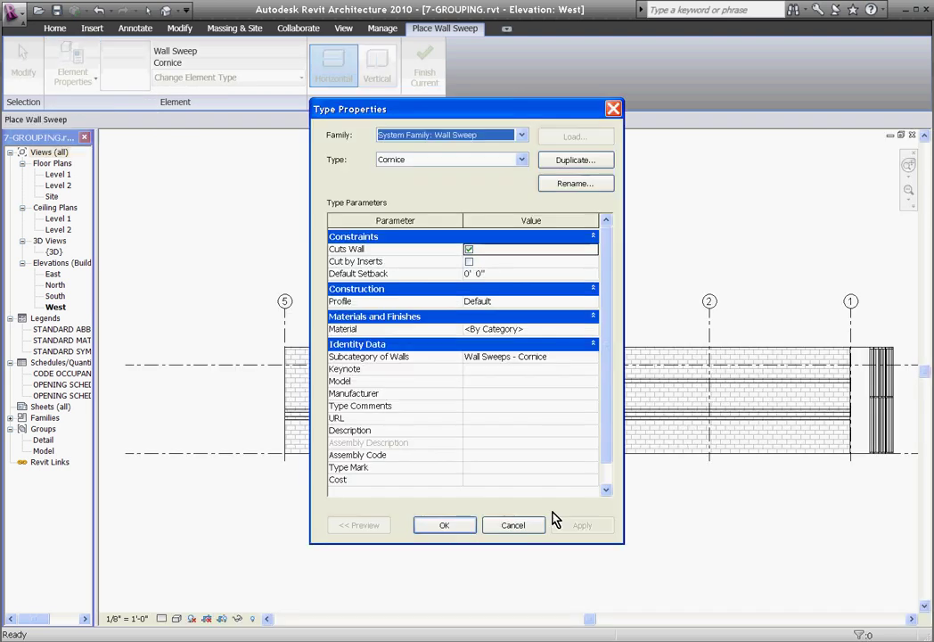
{"action": "left_click", "coordinate": [554, 162]}
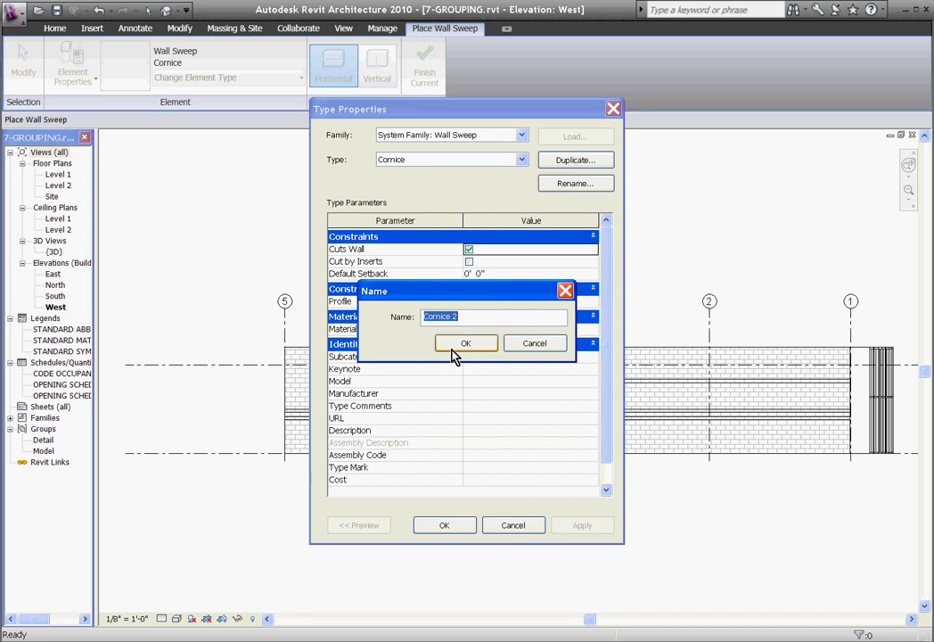
{"action": "type", "text": "New Sweep"}
{"action": "left_click", "coordinate": [473, 346]}
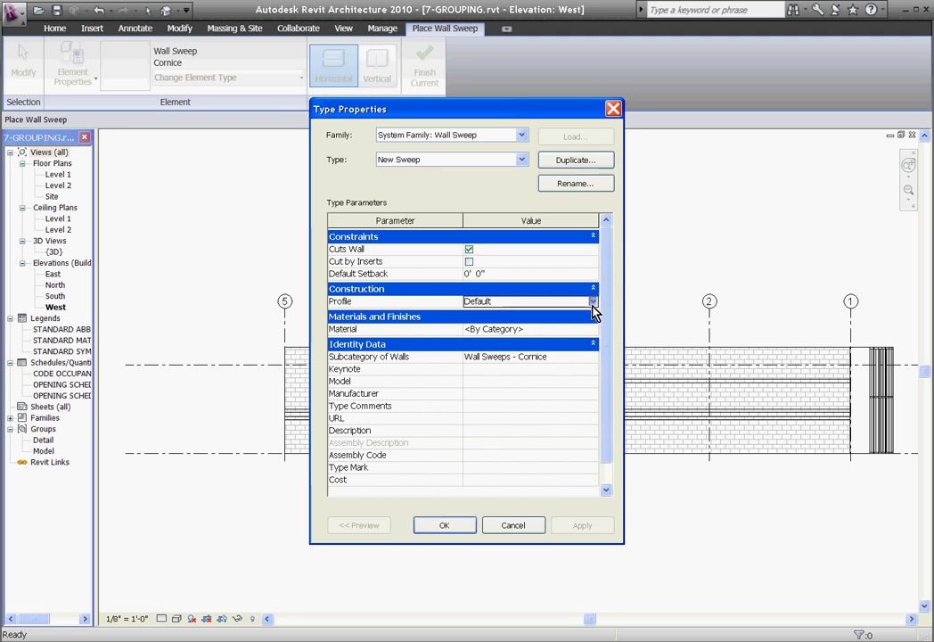
{"action": "left_click", "coordinate": [592, 303]}
{"action": "left_click", "coordinate": [539, 335]}
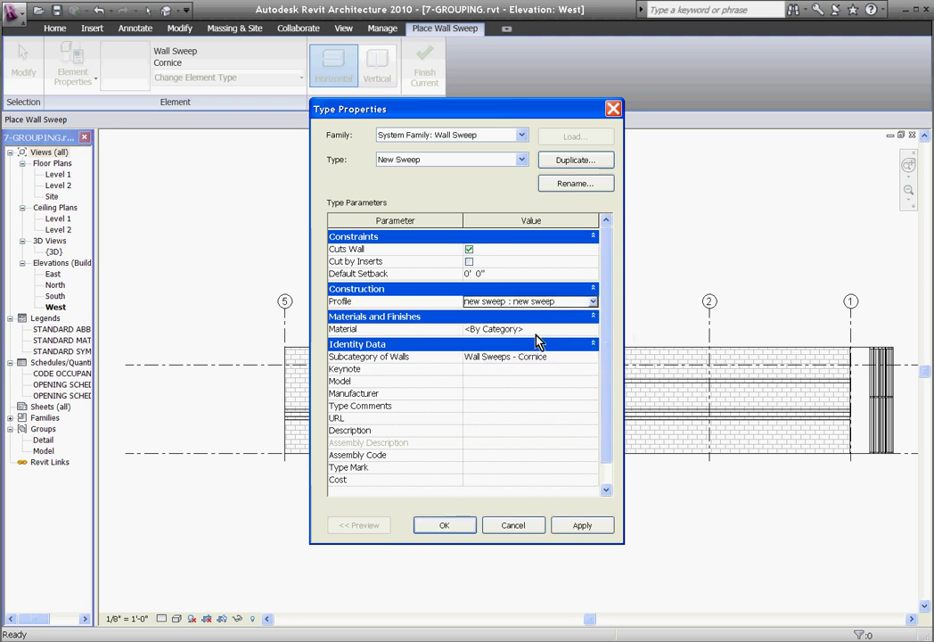
{"action": "left_click", "coordinate": [443, 525]}
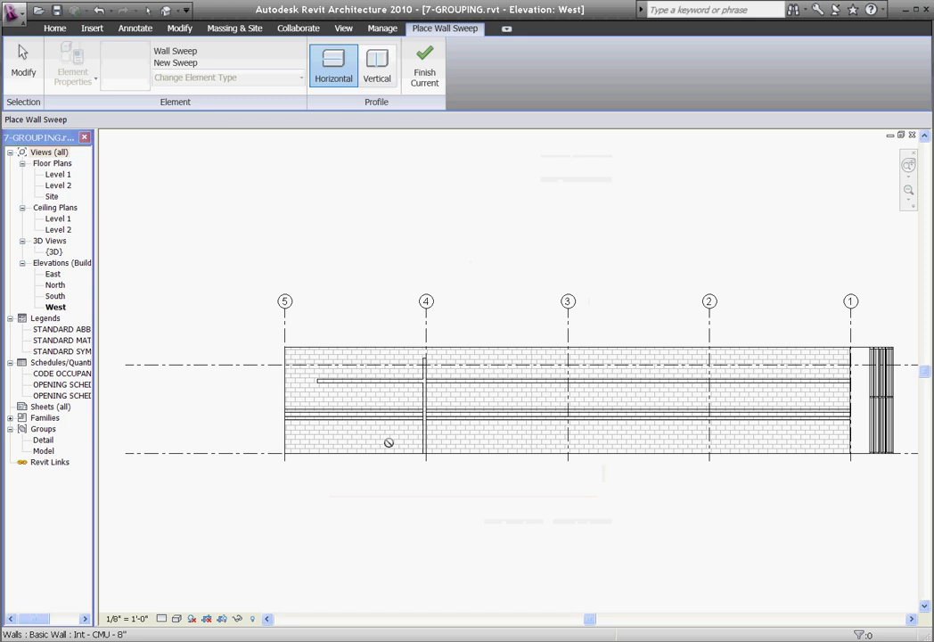
{"action": "left_click", "coordinate": [335, 364]}
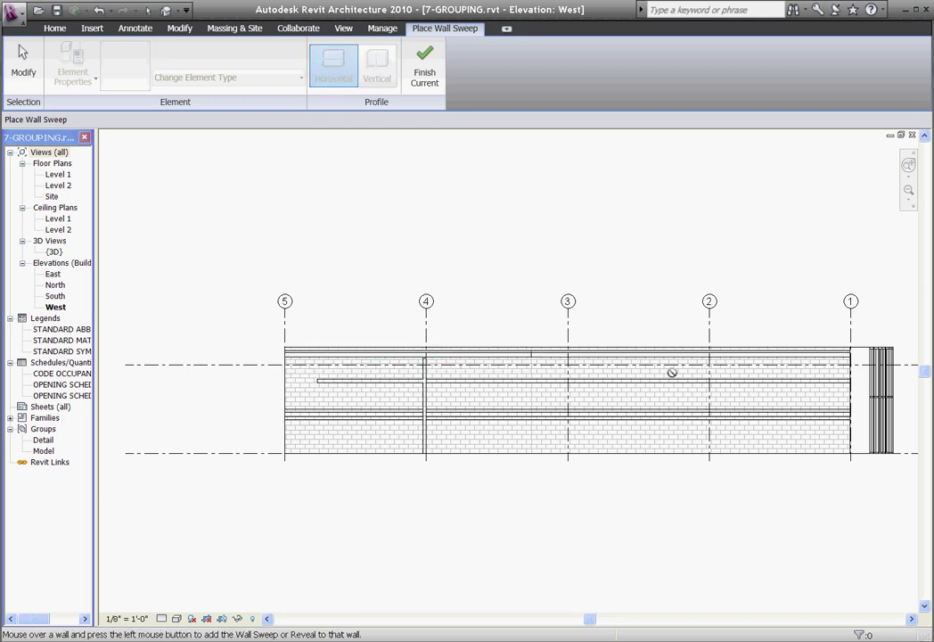
{"action": "key", "text": "Escape"}
{"action": "scroll", "coordinate": [505, 363], "scroll_direction": "up", "scroll_amount": 1}
{"action": "left_click", "coordinate": [505, 363]}
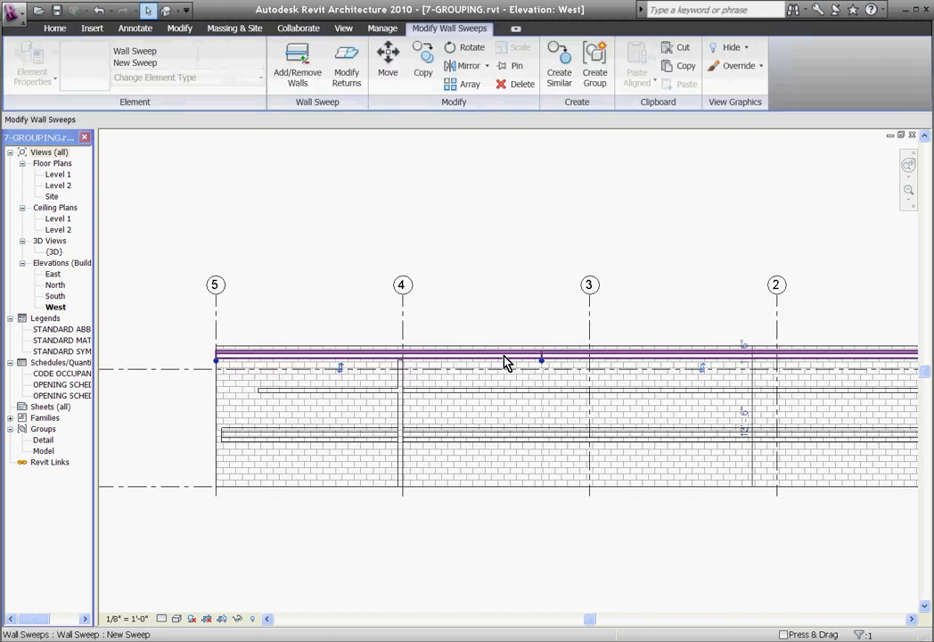
{"action": "scroll", "coordinate": [392, 377], "scroll_direction": "up", "scroll_amount": 2}
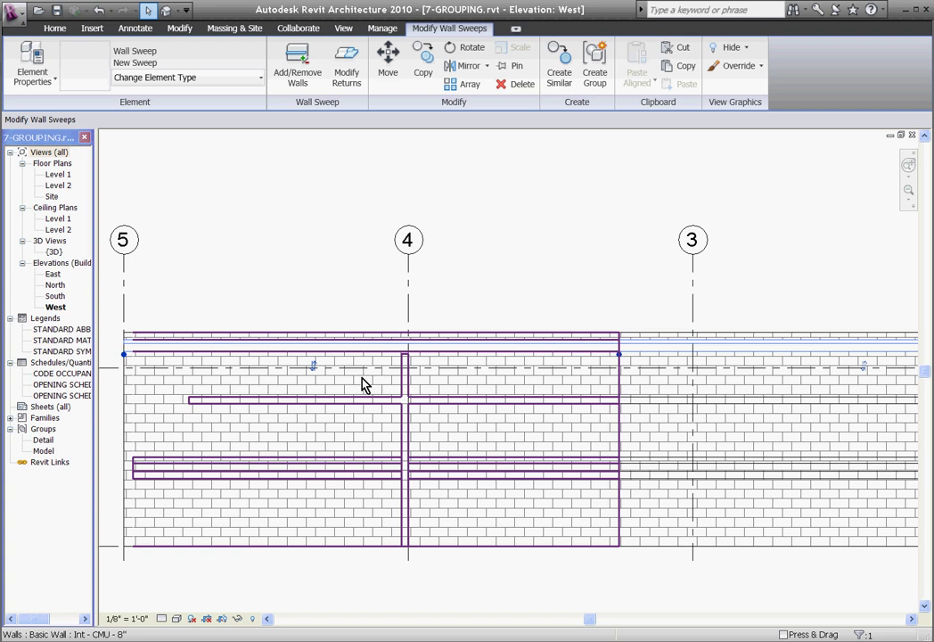
{"action": "scroll", "coordinate": [311, 385], "scroll_direction": "up", "scroll_amount": 2}
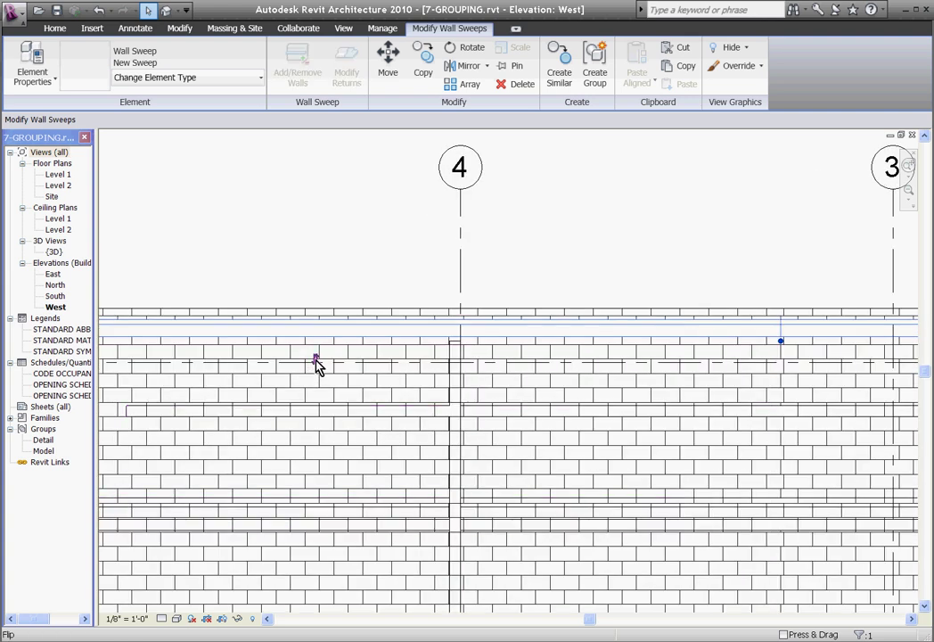
{"action": "left_click", "coordinate": [317, 360]}
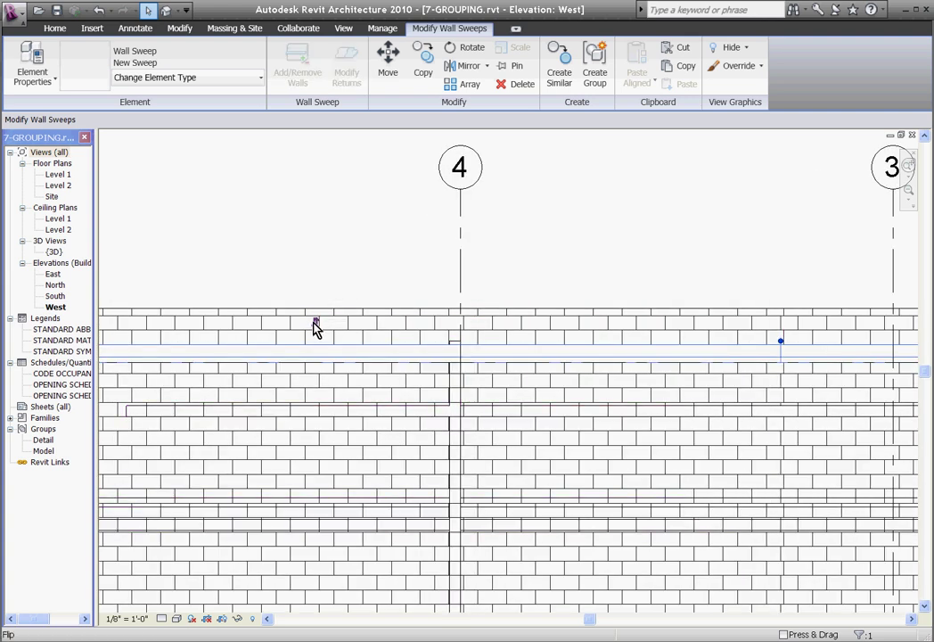
{"action": "left_click", "coordinate": [315, 324]}
{"action": "scroll", "coordinate": [307, 374], "scroll_direction": "down", "scroll_amount": 3}
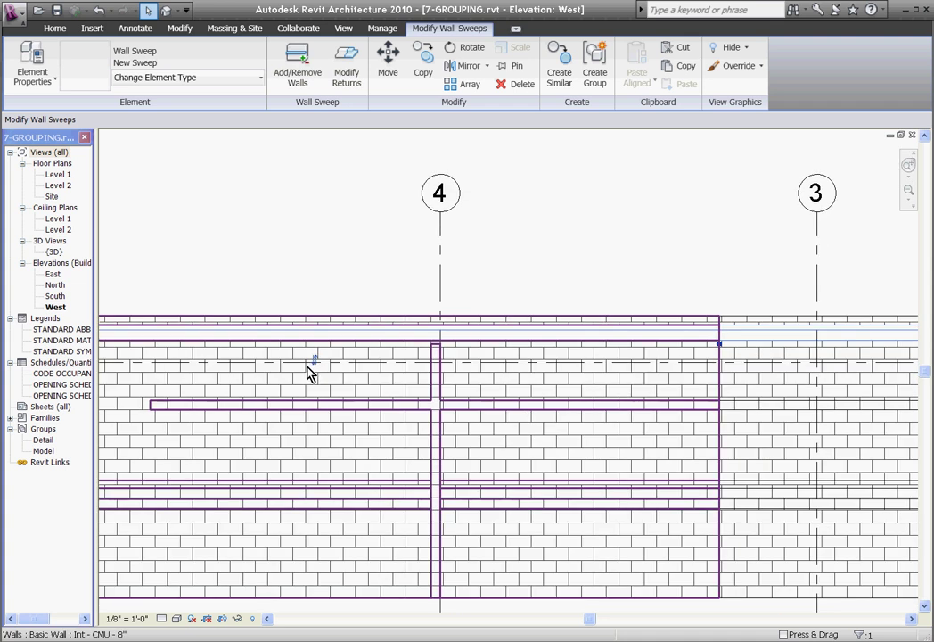
{"action": "key", "text": "Escape"}
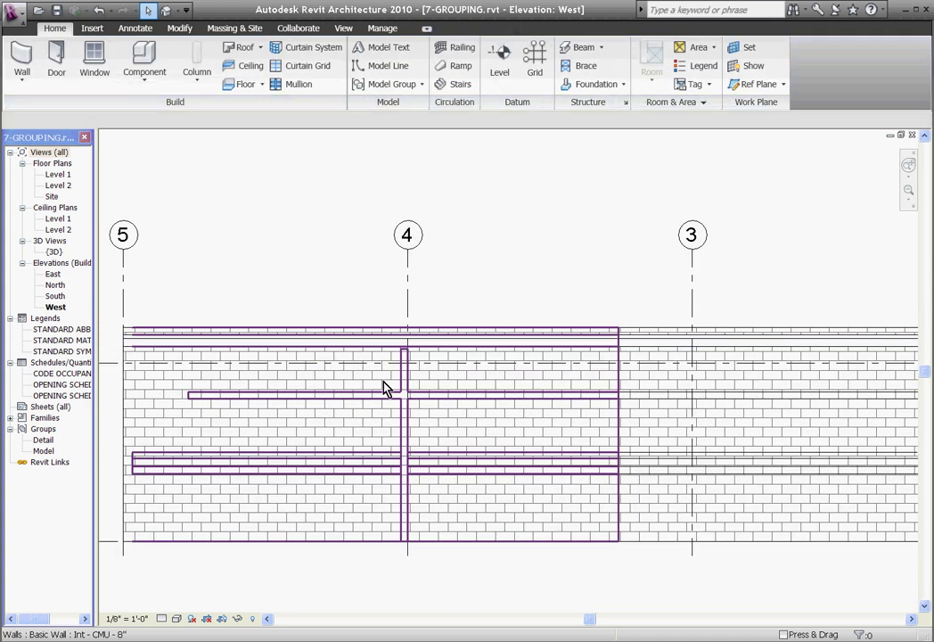
{"action": "scroll", "coordinate": [371, 339], "scroll_direction": "down", "scroll_amount": 3}
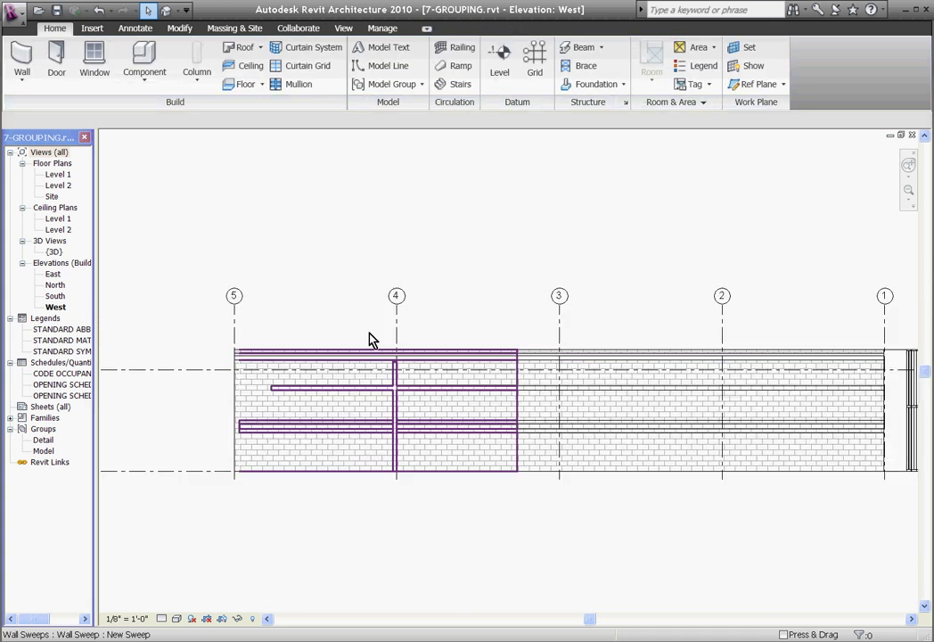
Switch to the default 3D view and orbit, zoom and pan onto the CMU wall corner
{"action": "left_click", "coordinate": [166, 11]}
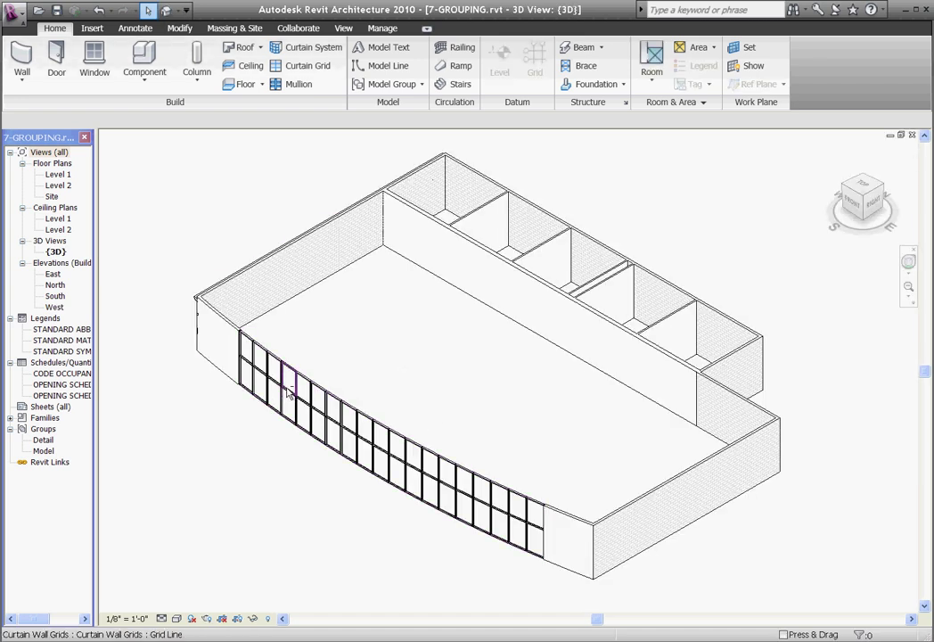
{"action": "middle_click_drag", "start_coordinate": [287, 392], "coordinate": [436, 407], "text": "shift"}
{"action": "scroll", "coordinate": [260, 470], "scroll_direction": "up", "scroll_amount": 5}
{"action": "middle_click_drag", "start_coordinate": [261, 469], "coordinate": [328, 369]}
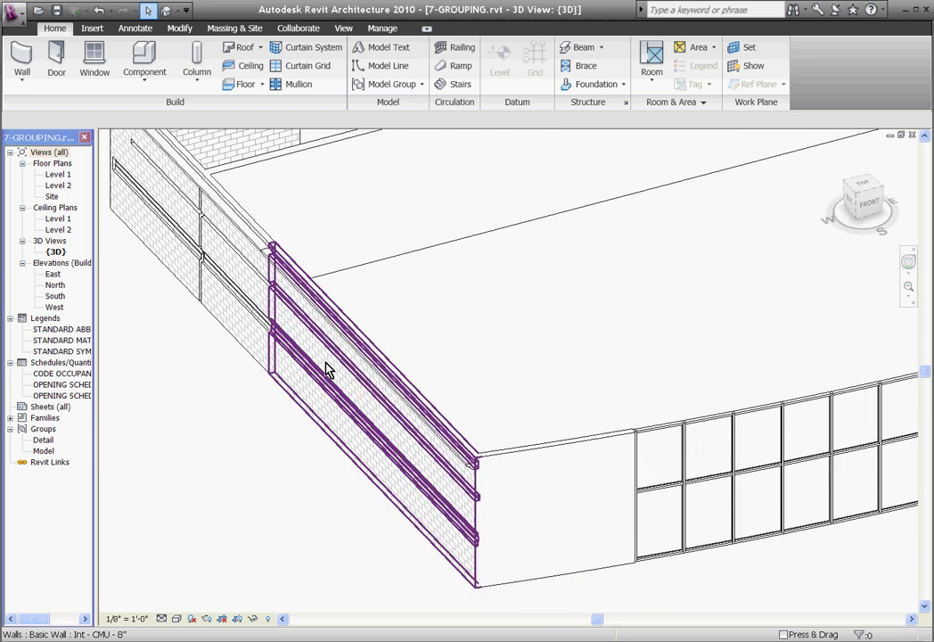
Add a test wall sweep along the plain wall's top edge, then delete it
{"action": "left_click", "coordinate": [22, 81]}
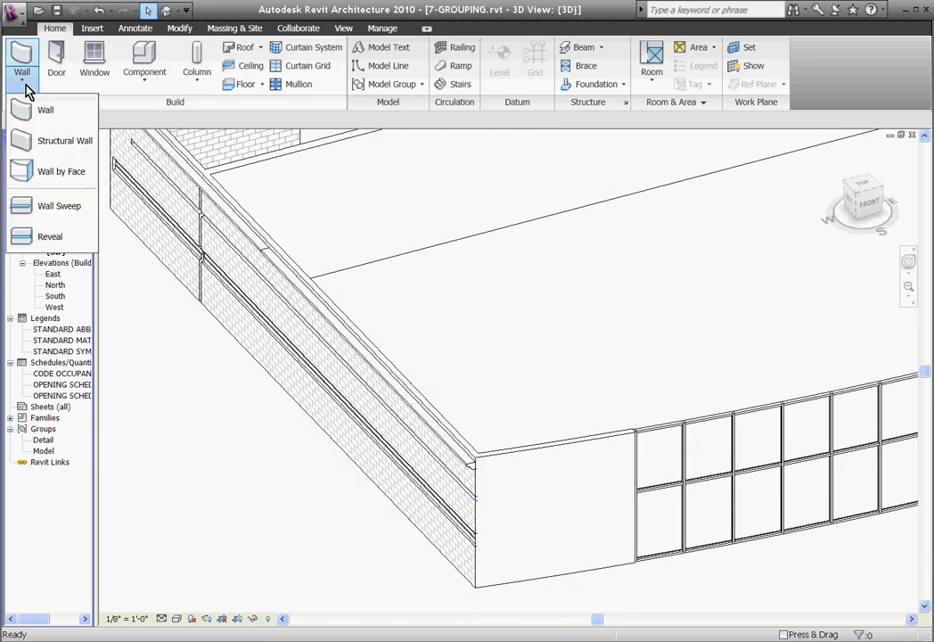
{"action": "left_click", "coordinate": [49, 206]}
{"action": "left_click", "coordinate": [501, 471]}
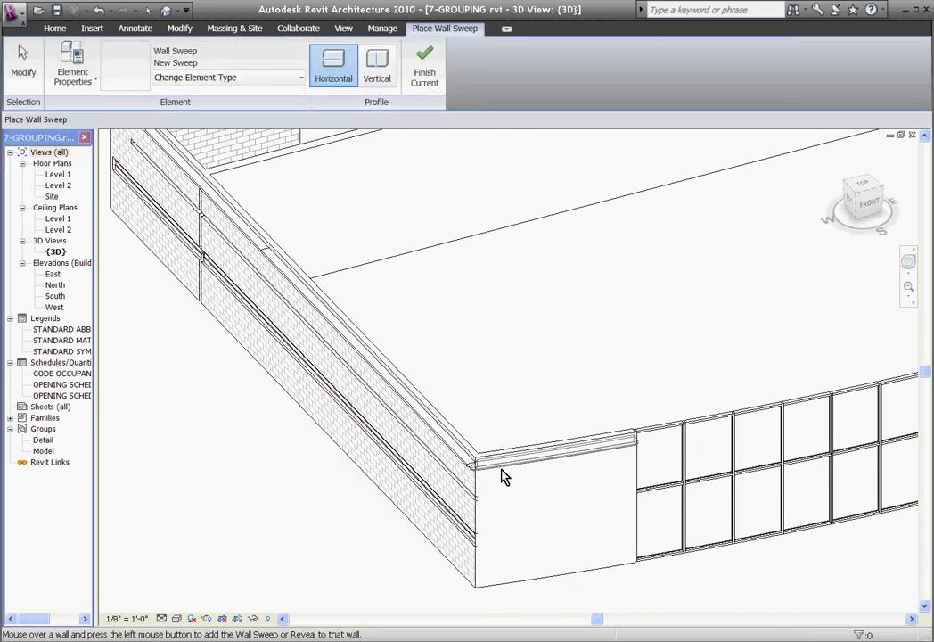
{"action": "scroll", "coordinate": [501, 477], "scroll_direction": "up", "scroll_amount": 4}
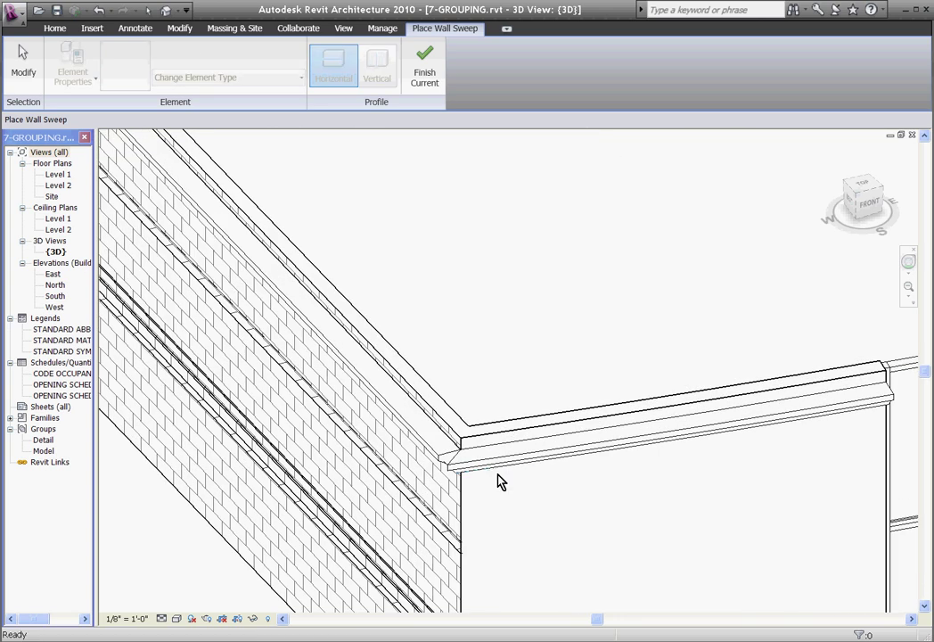
{"action": "key", "text": "Escape"}
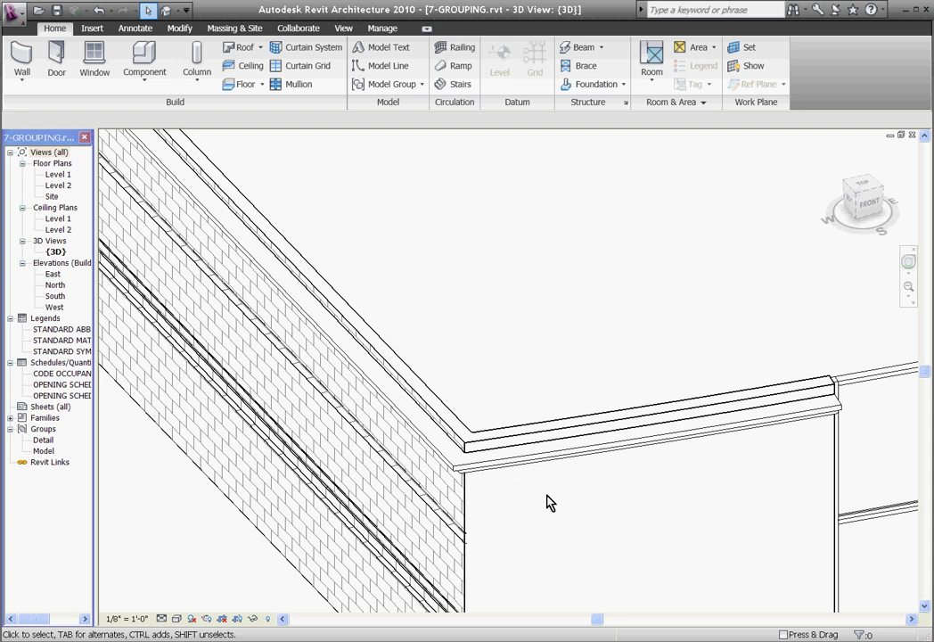
{"action": "left_click", "coordinate": [543, 467]}
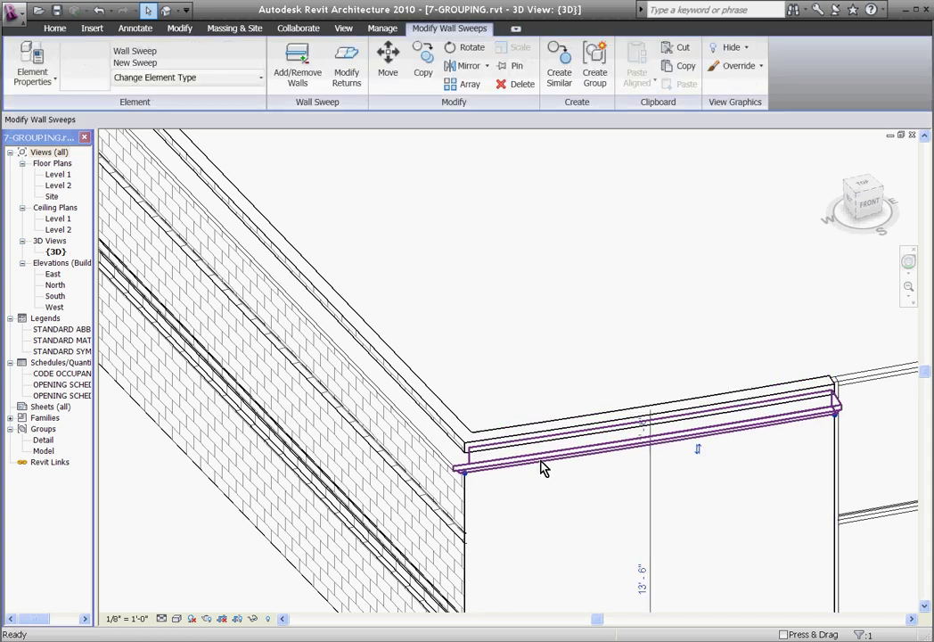
{"action": "key", "text": "Delete"}
{"action": "scroll", "coordinate": [443, 455], "scroll_direction": "up", "scroll_amount": 2}
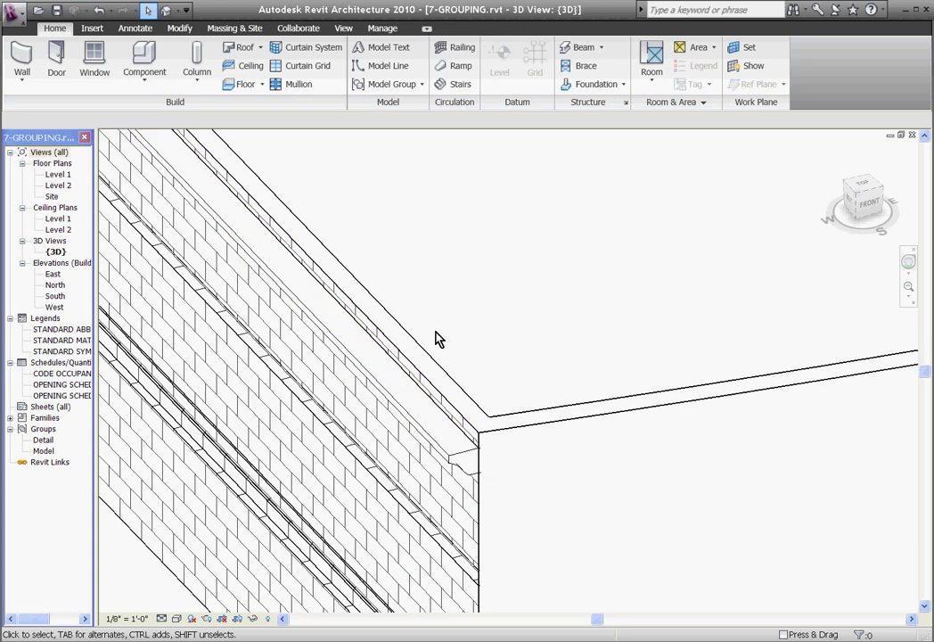
{"action": "left_click", "coordinate": [413, 428]}
{"action": "key", "text": "Escape"}
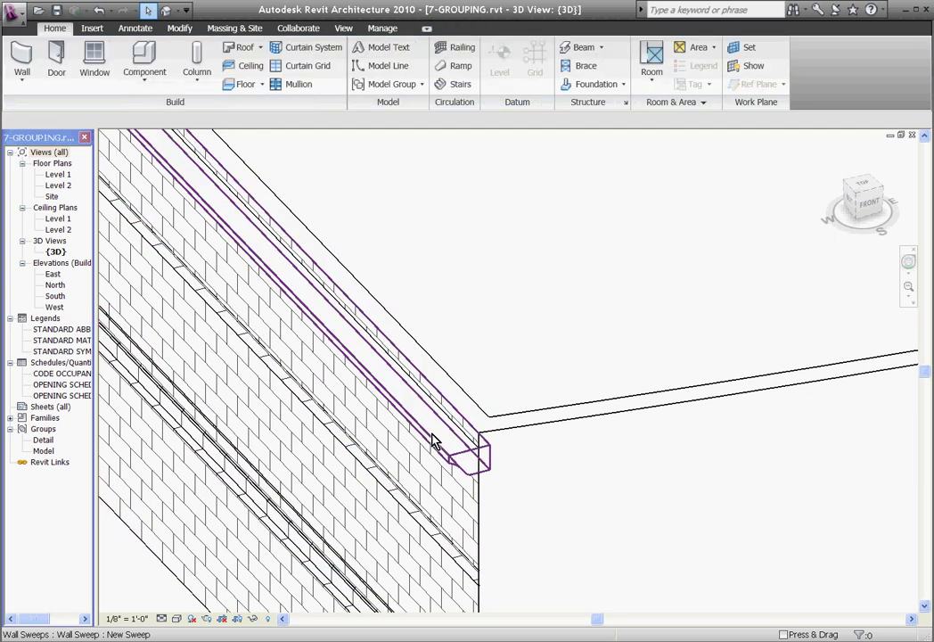
Add a return to the top cornice sweep's end at the wall corner
{"action": "left_click", "coordinate": [413, 401]}
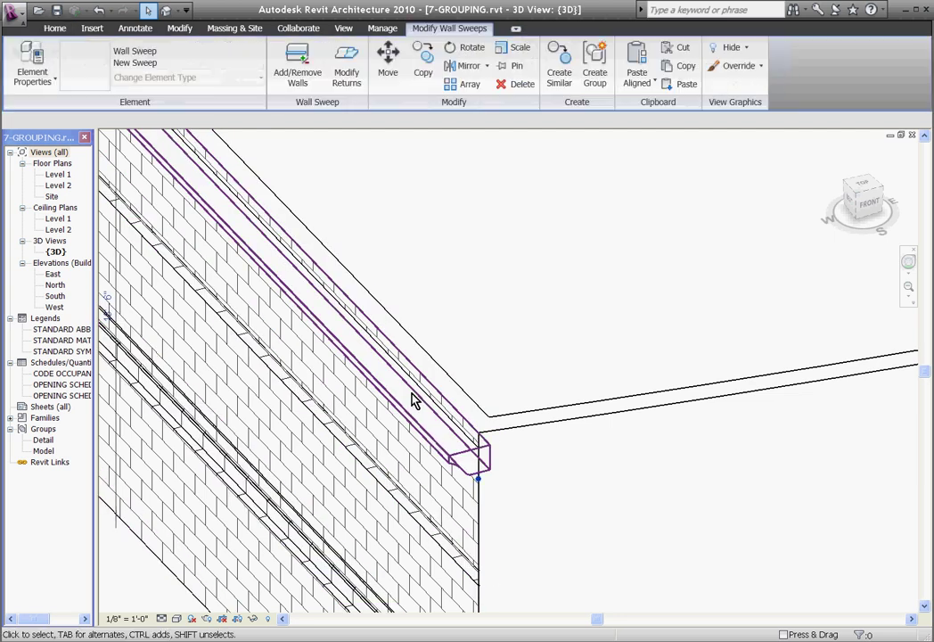
{"action": "left_click", "coordinate": [346, 78]}
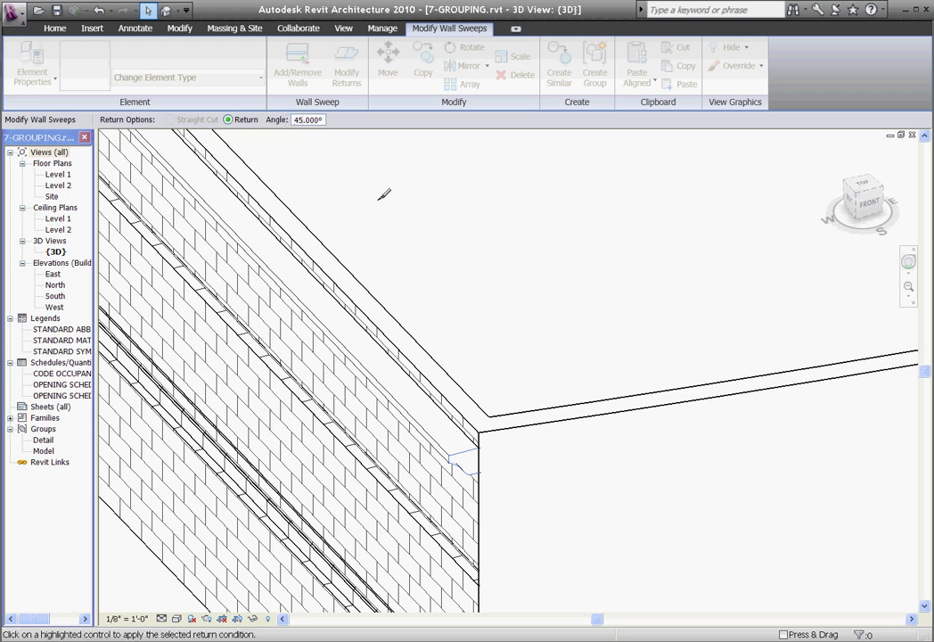
{"action": "left_click", "coordinate": [475, 439]}
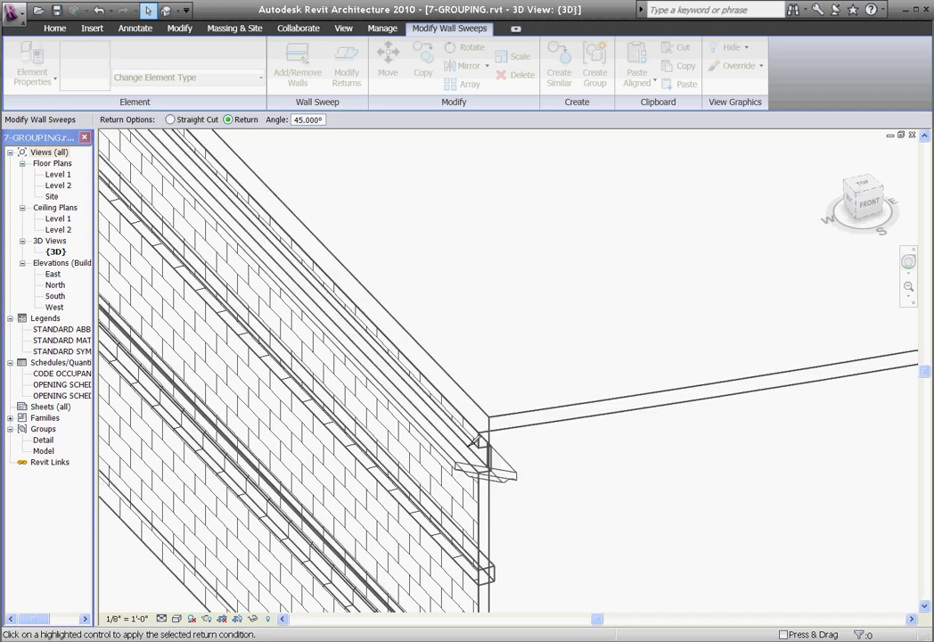
{"action": "scroll", "coordinate": [467, 471], "scroll_direction": "up", "scroll_amount": 3}
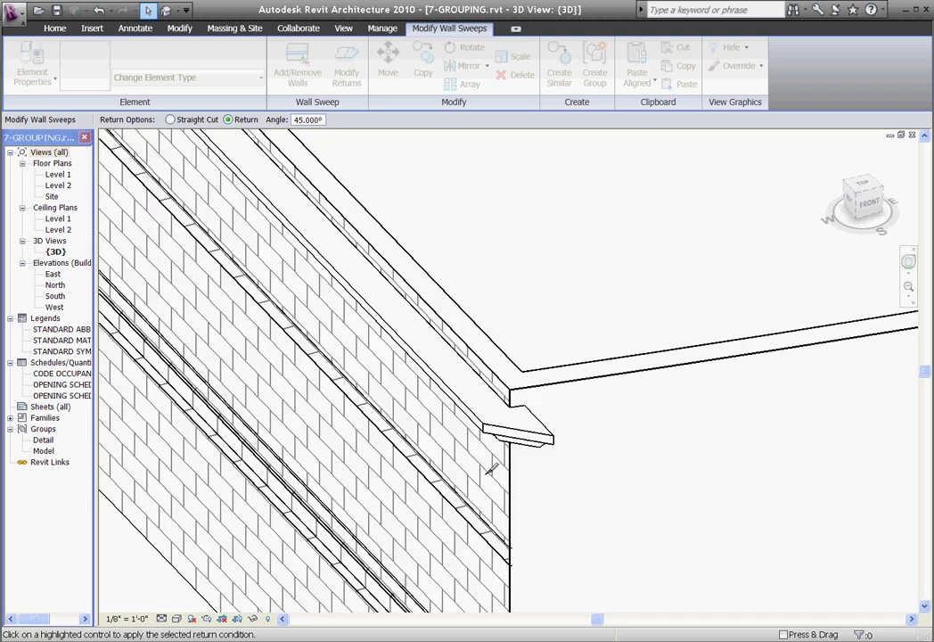
{"action": "middle_click_drag", "start_coordinate": [497, 493], "coordinate": [551, 353]}
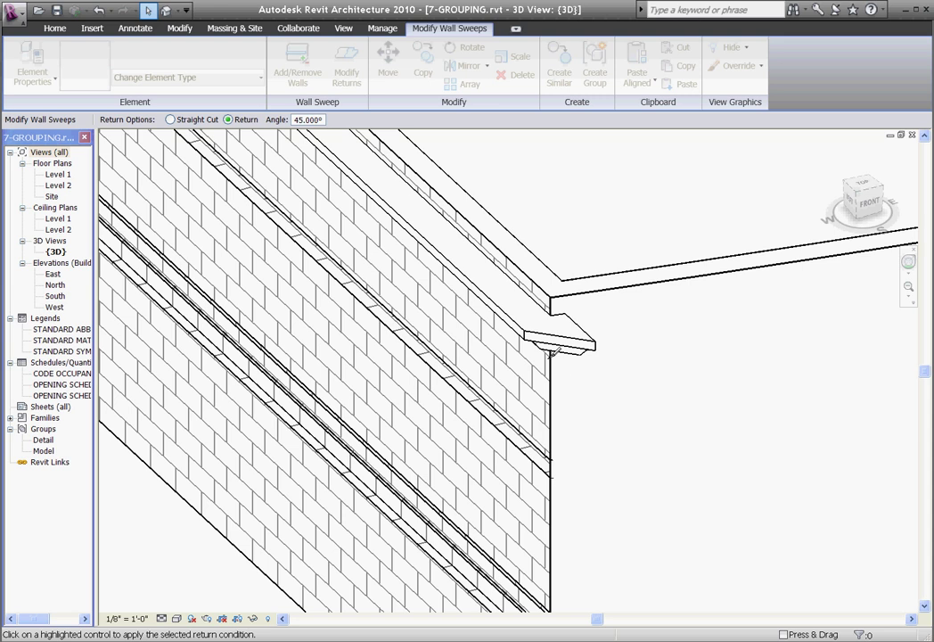
{"action": "key", "text": "Escape"}
{"action": "scroll", "coordinate": [543, 355], "scroll_direction": "down", "scroll_amount": 1}
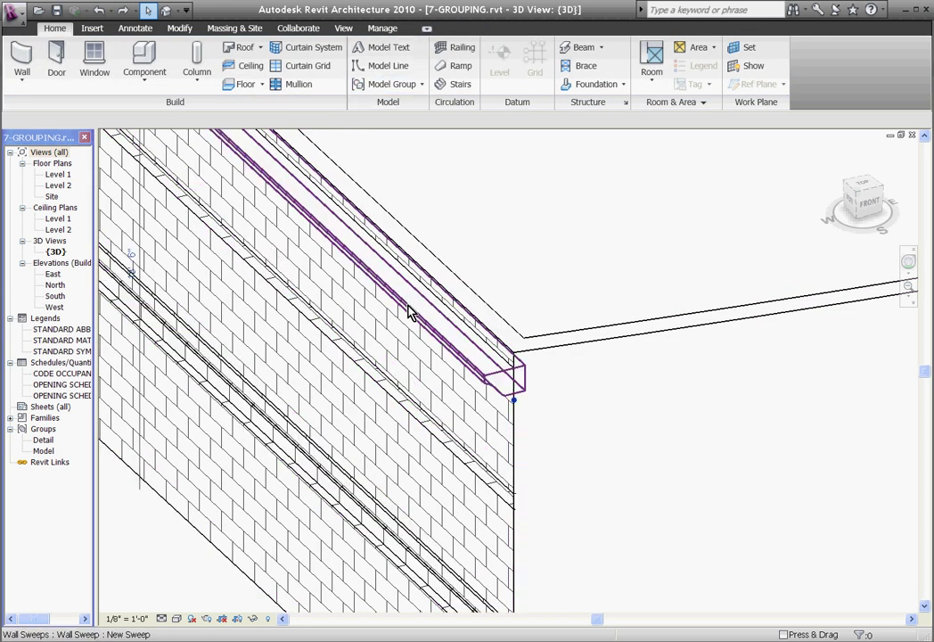
Reapply the sweep's end return with a 150° return angle
{"action": "left_click", "coordinate": [340, 161]}
{"action": "left_click", "coordinate": [339, 92]}
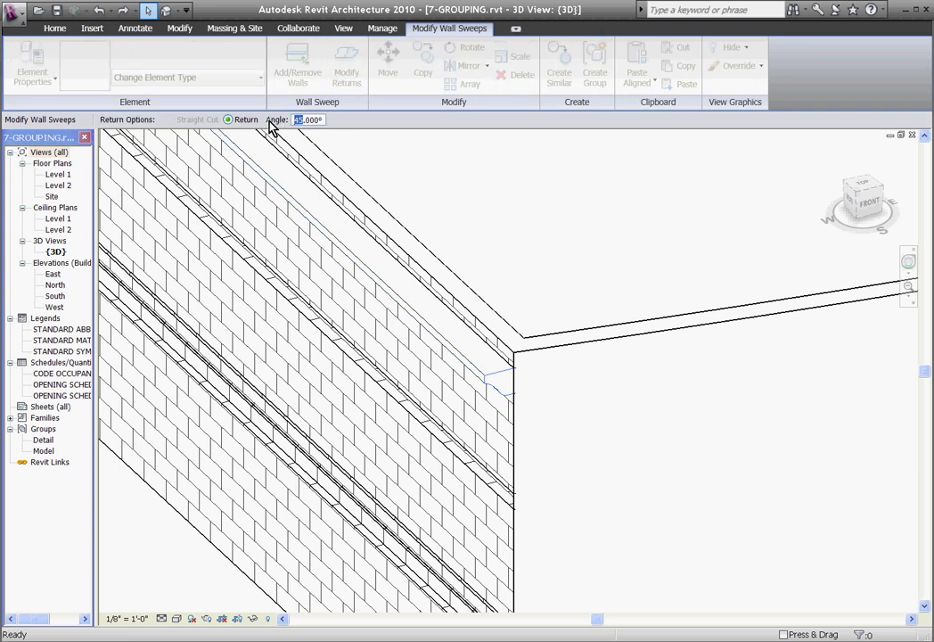
{"action": "type", "text": "150"}
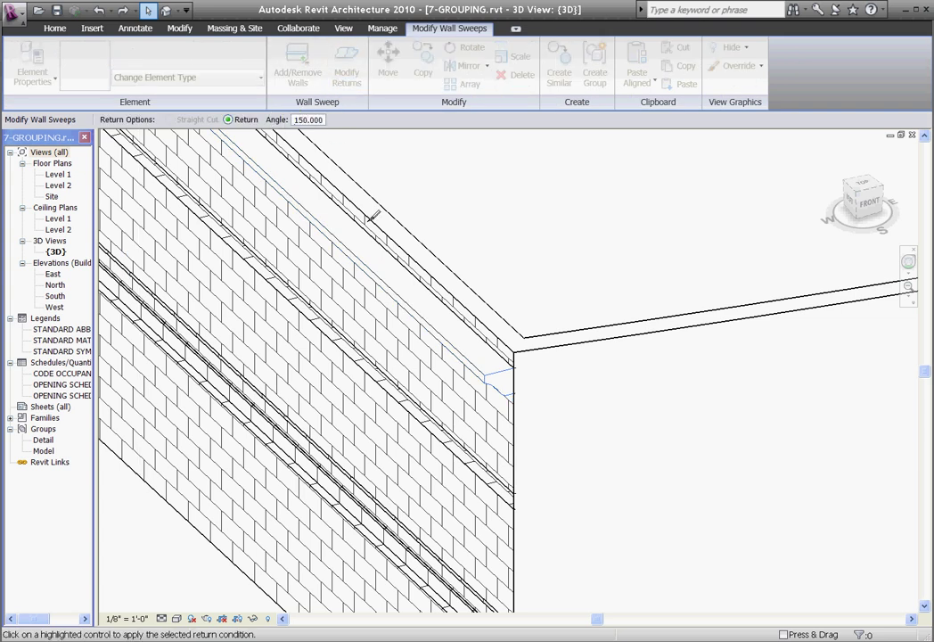
{"action": "left_click", "coordinate": [516, 361]}
{"action": "left_click", "coordinate": [514, 364]}
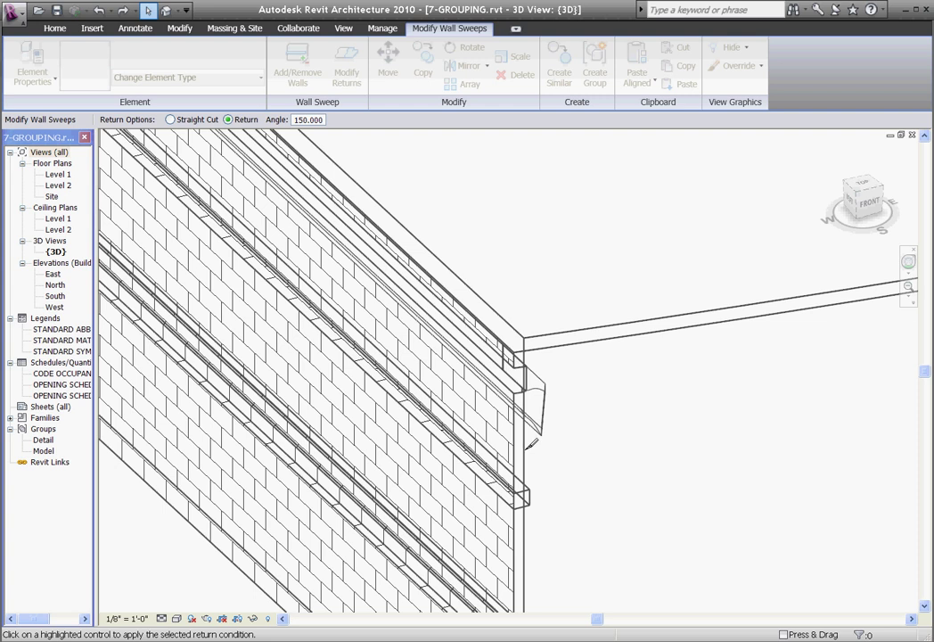
{"action": "key", "text": "Escape"}
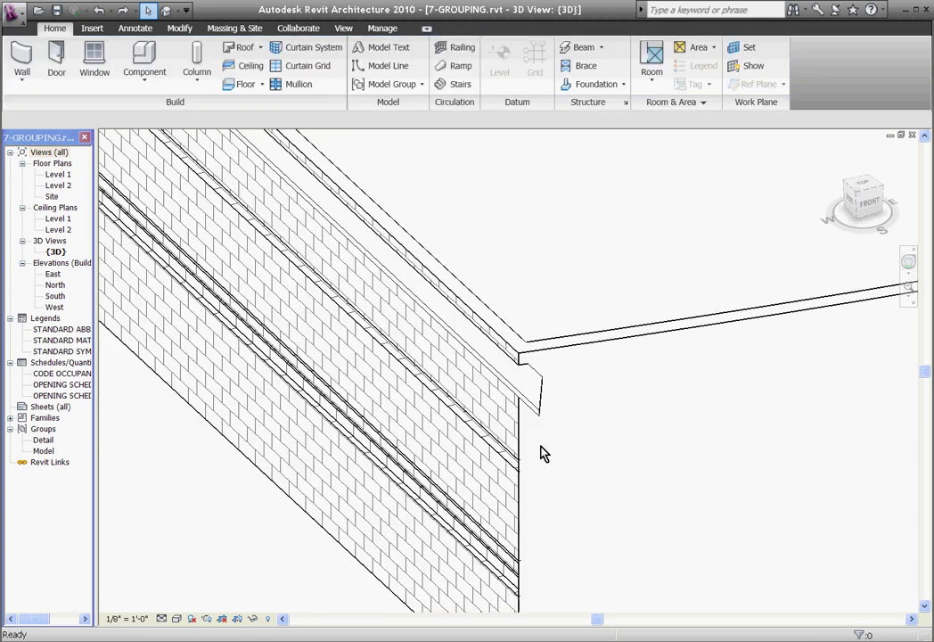
Drag the sweep's end past the corner and along the adjacent plain wall
{"action": "left_click", "coordinate": [521, 405]}
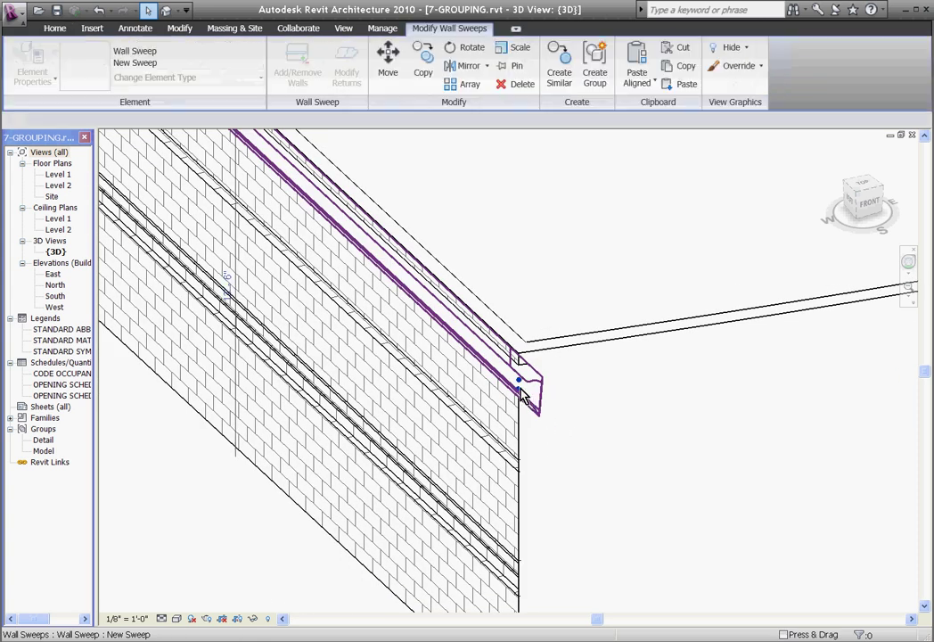
{"action": "left_click_drag", "start_coordinate": [519, 394], "coordinate": [555, 396]}
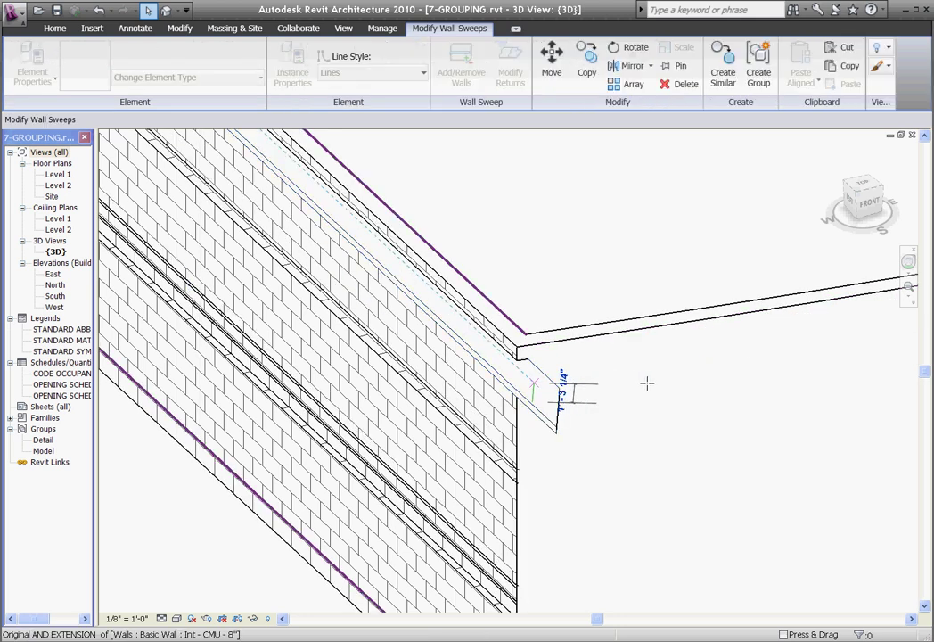
{"action": "left_click_drag", "start_coordinate": [542, 408], "coordinate": [640, 495]}
{"action": "left_click_drag", "start_coordinate": [568, 436], "coordinate": [647, 403]}
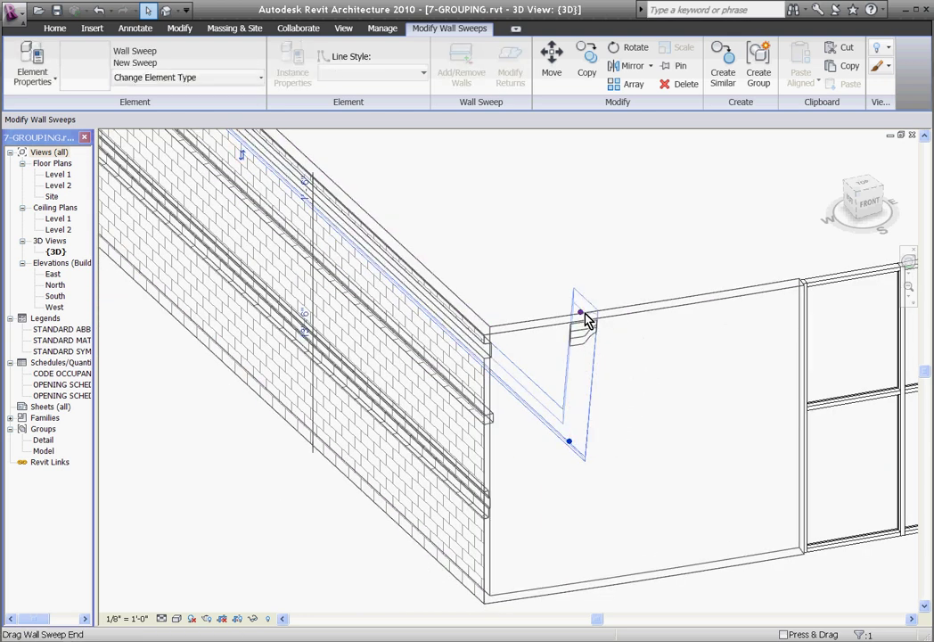